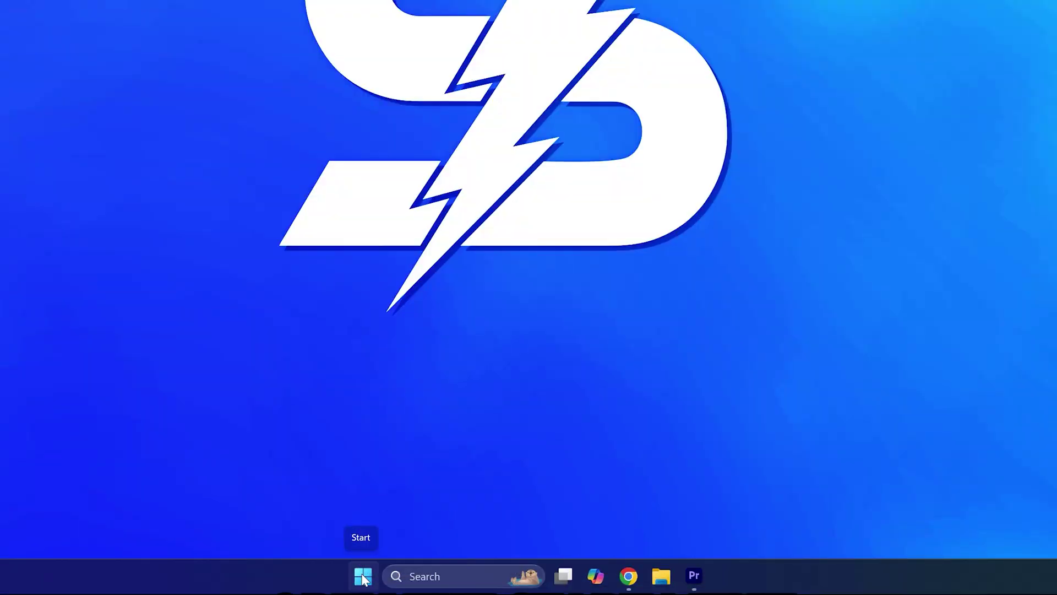
# - Confirm hardware-accelerated GPU scheduling is off in Advanced graphics settings, then show the power menu
pyautogui.click(363, 576)
pyautogui.write('graphics settings')
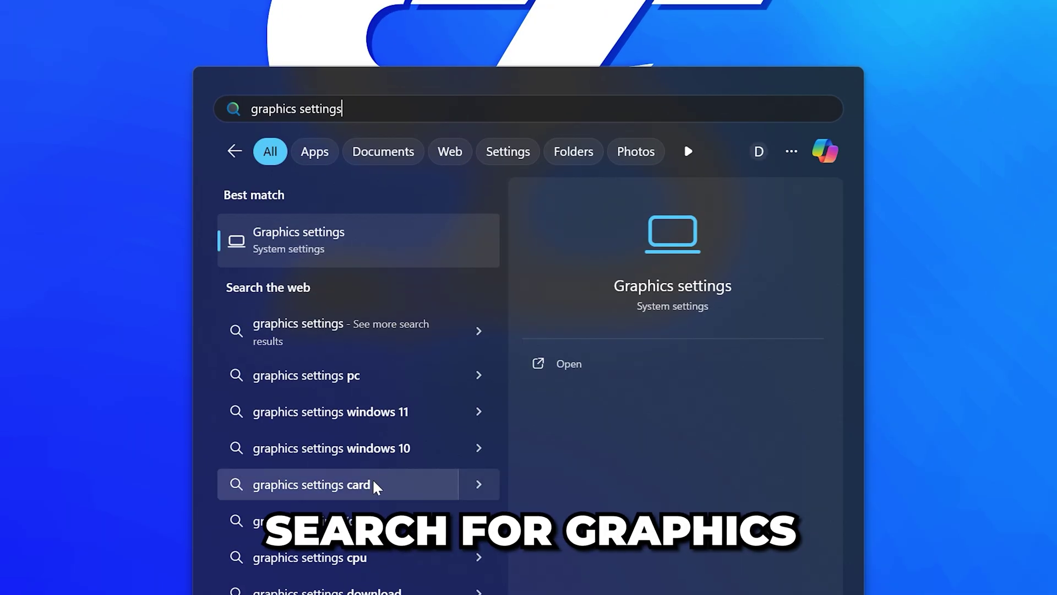
pyautogui.click(345, 247)
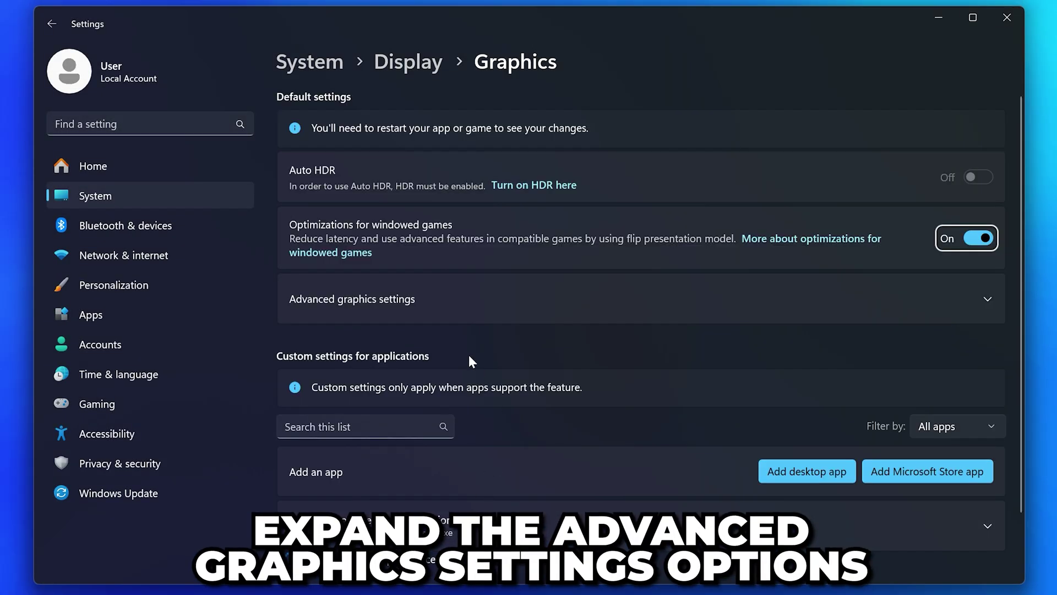
pyautogui.click(454, 312)
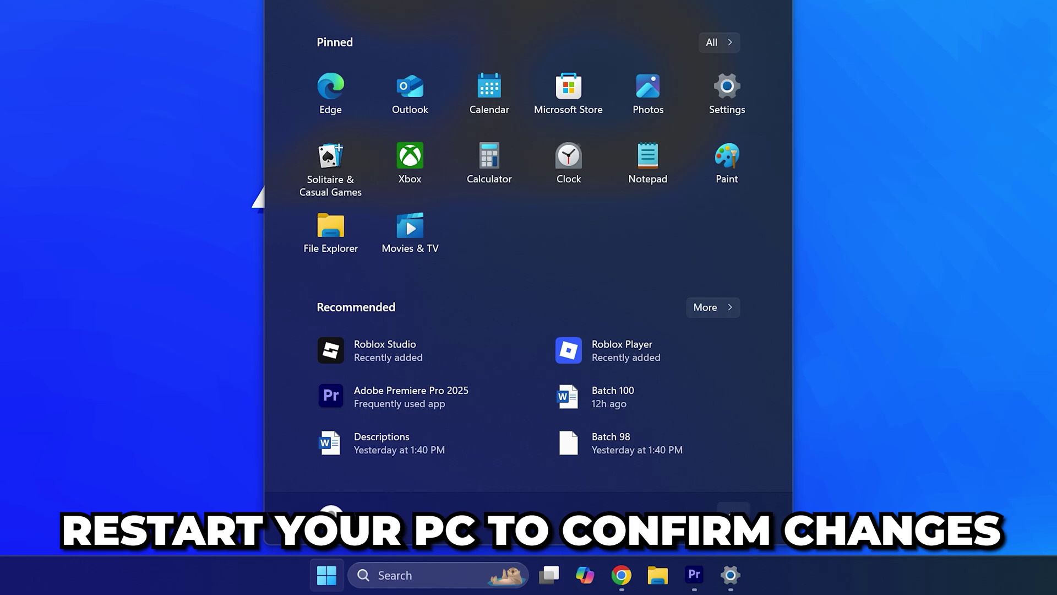
pyautogui.click(757, 519)
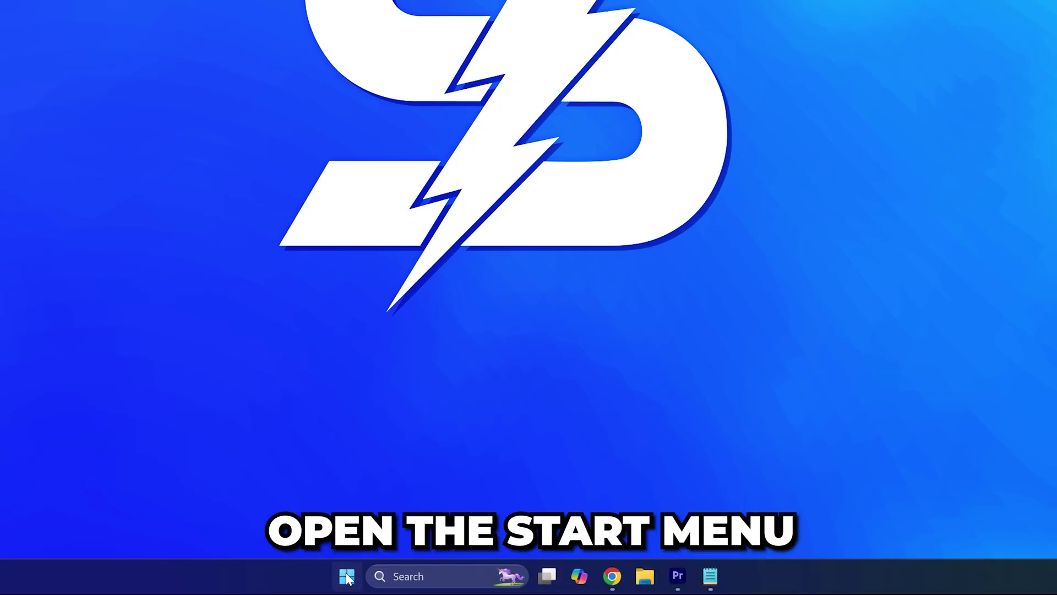
pyautogui.write('Roblox')
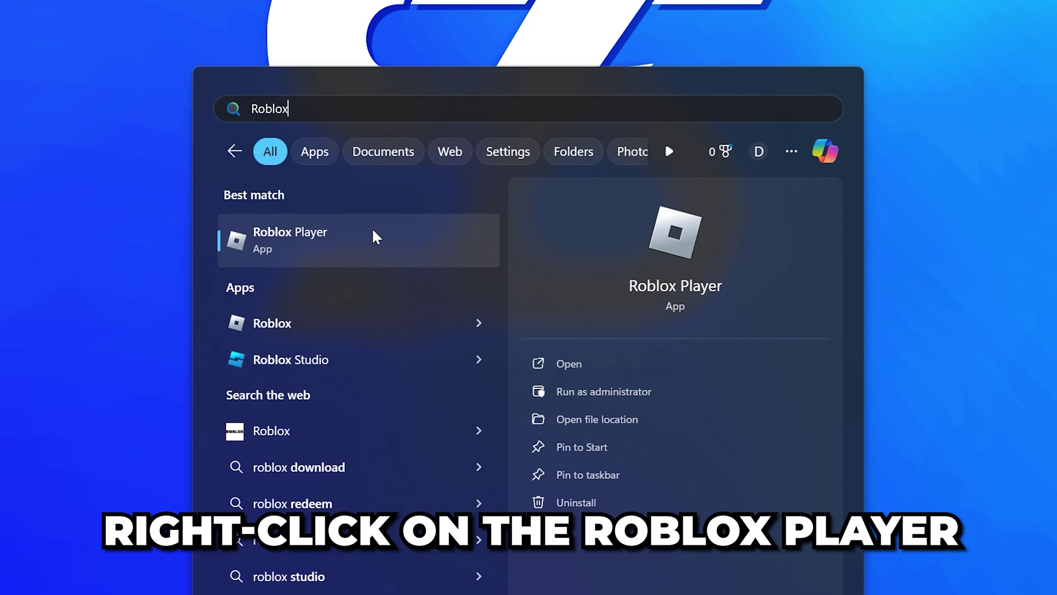
# - Follow the Roblox Player shortcut through to its installed version folder
pyautogui.rightClick(373, 237)
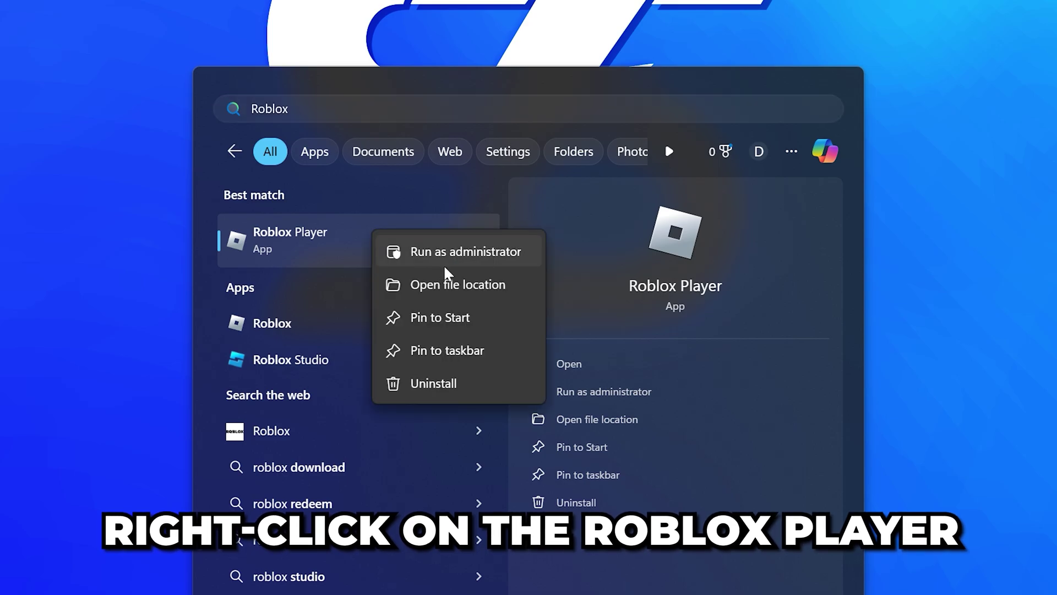
pyautogui.click(445, 286)
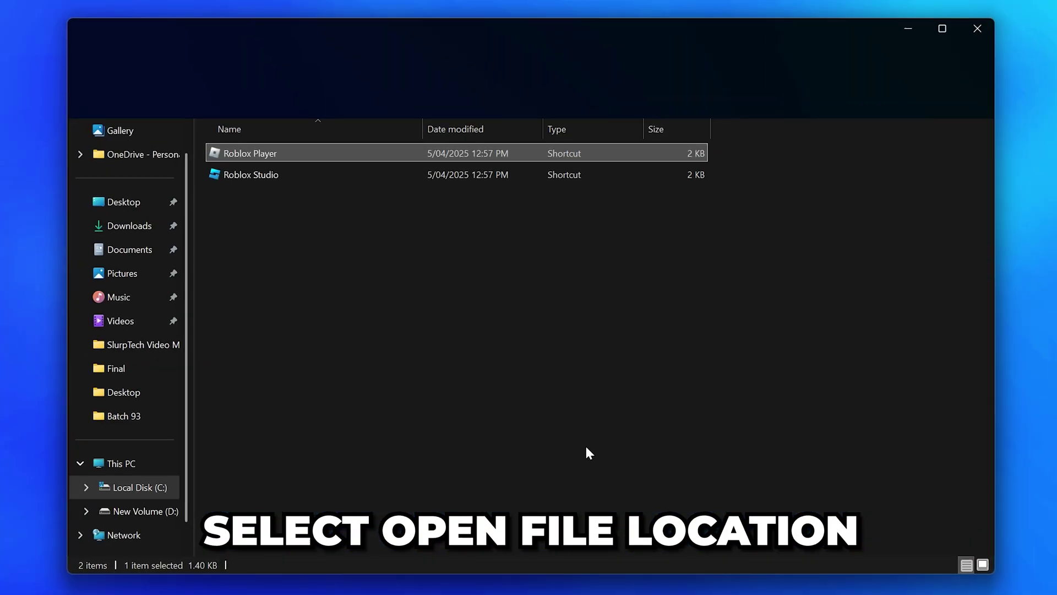
pyautogui.rightClick(283, 154)
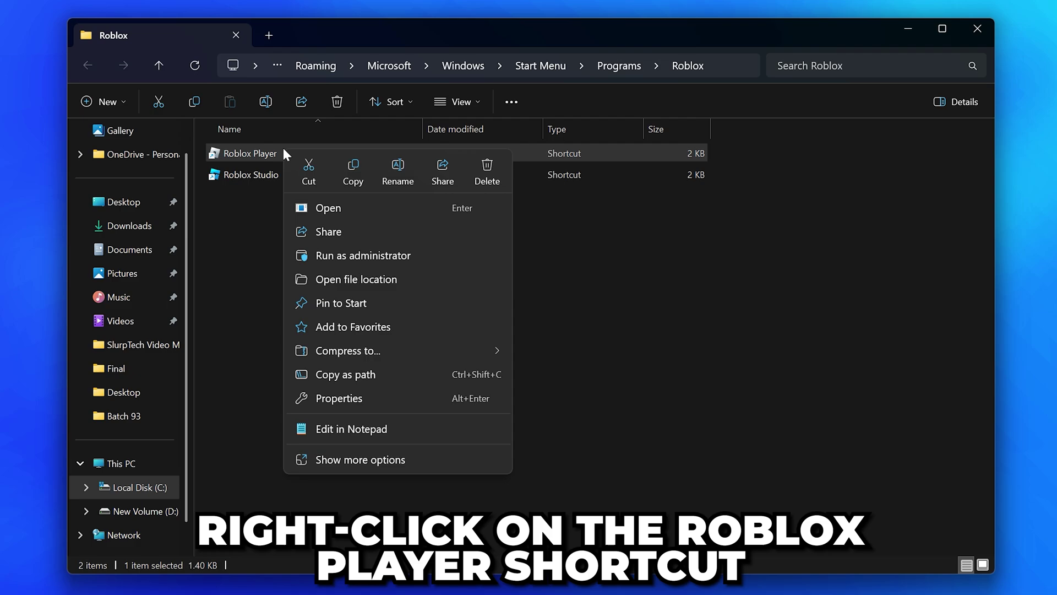
pyautogui.click(345, 279)
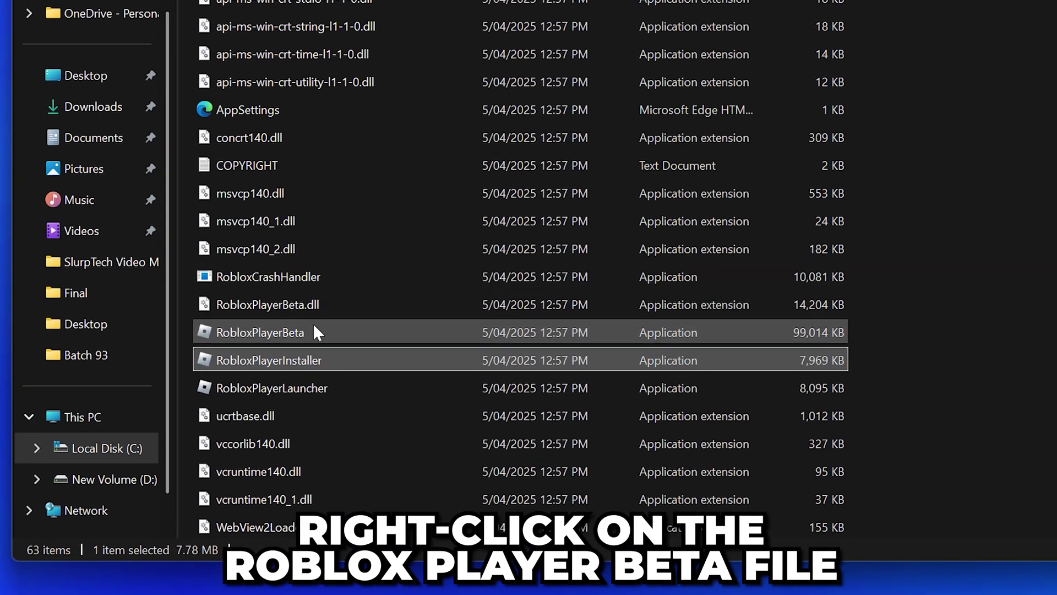
# - Disable fullscreen optimizations in RobloxPlayerBeta's Compatibility properties and confirm
pyautogui.rightClick(258, 332)
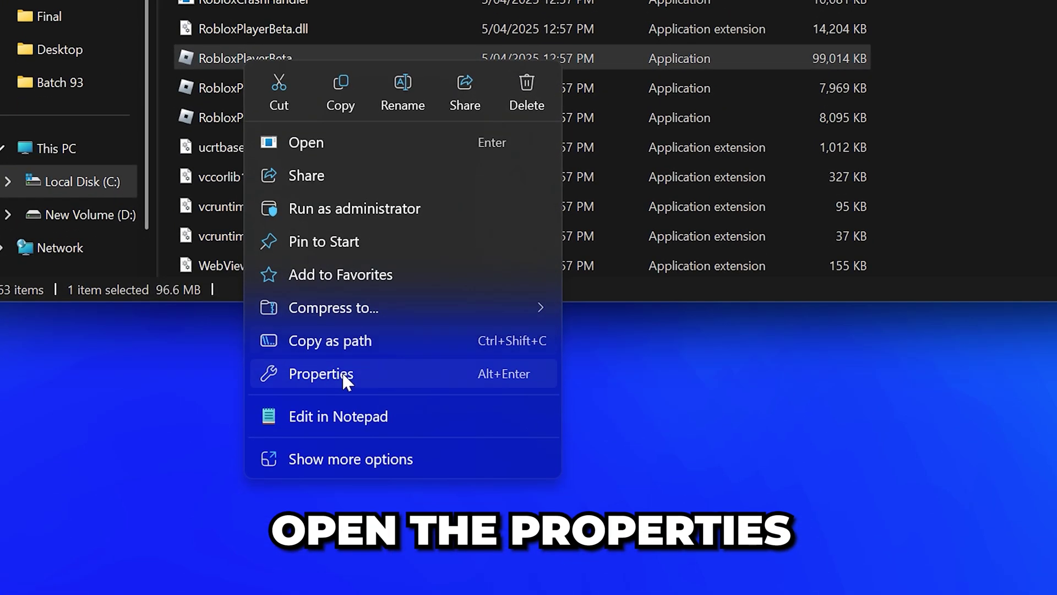
pyautogui.click(284, 378)
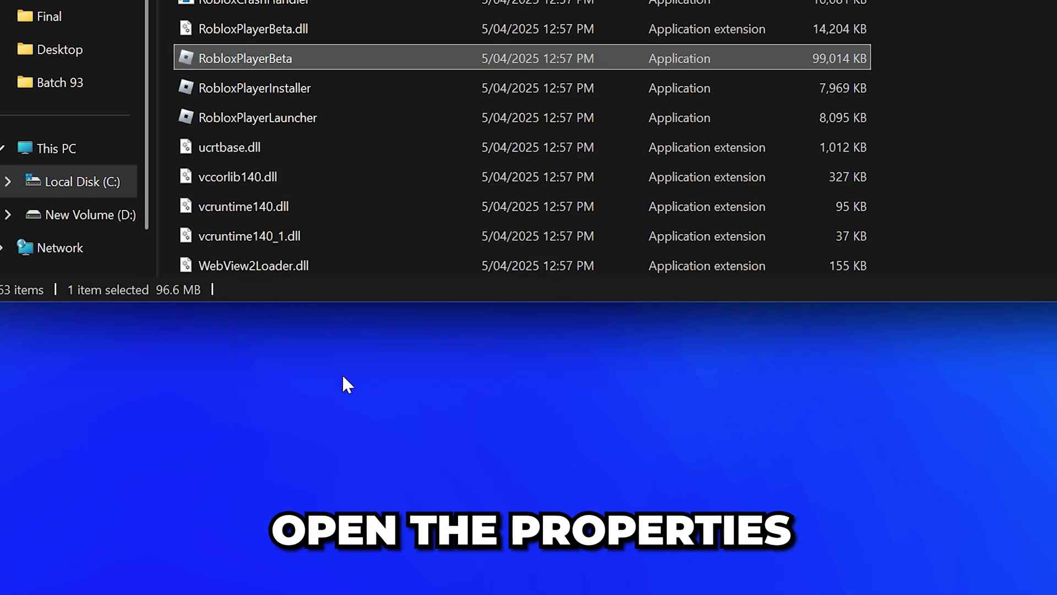
pyautogui.click(510, 132)
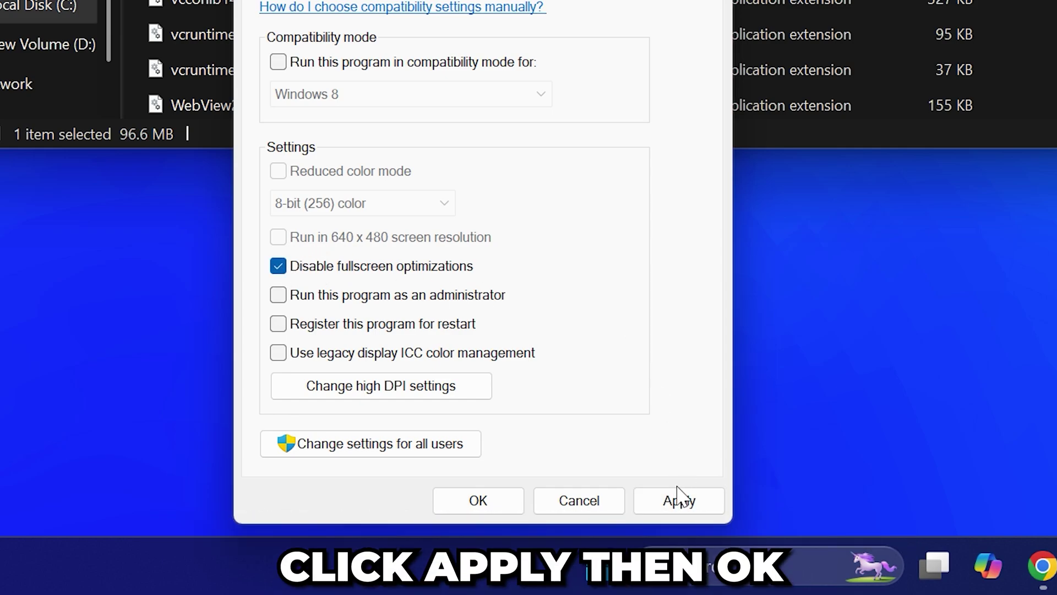
pyautogui.click(500, 510)
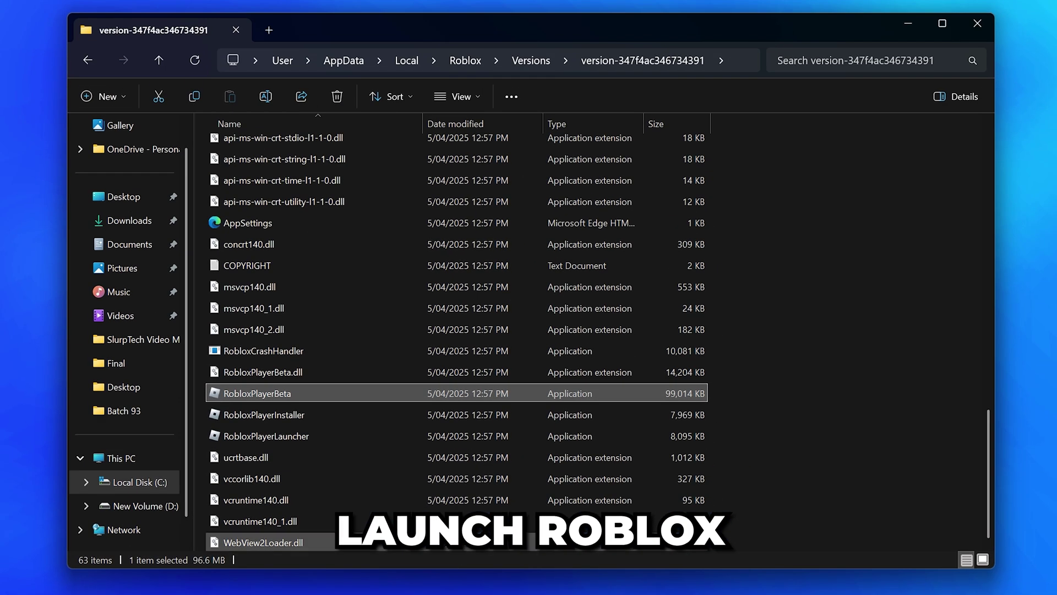
# - Uncheck Disable fullscreen optimizations for RobloxPlayerBeta, then apply and confirm
pyautogui.moveTo(259, 393)
pyautogui.rightClick(321, 392)
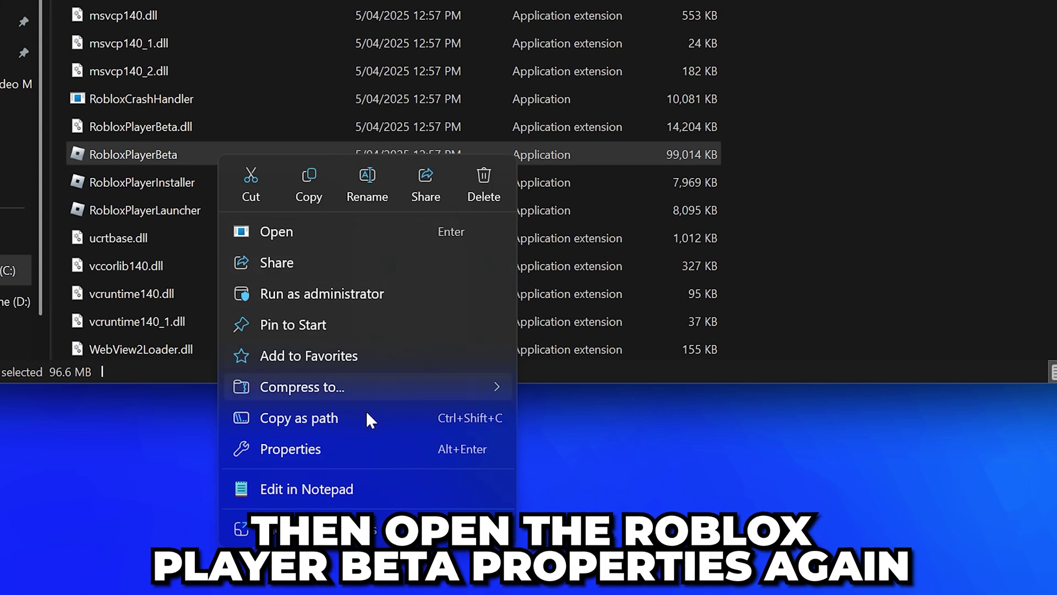
pyautogui.click(335, 450)
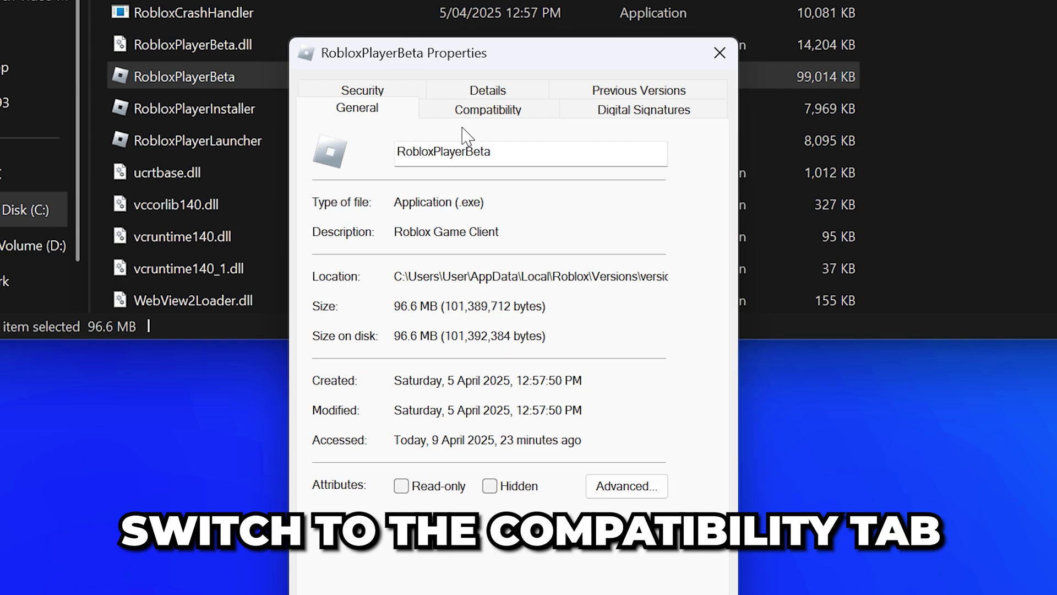
pyautogui.click(484, 114)
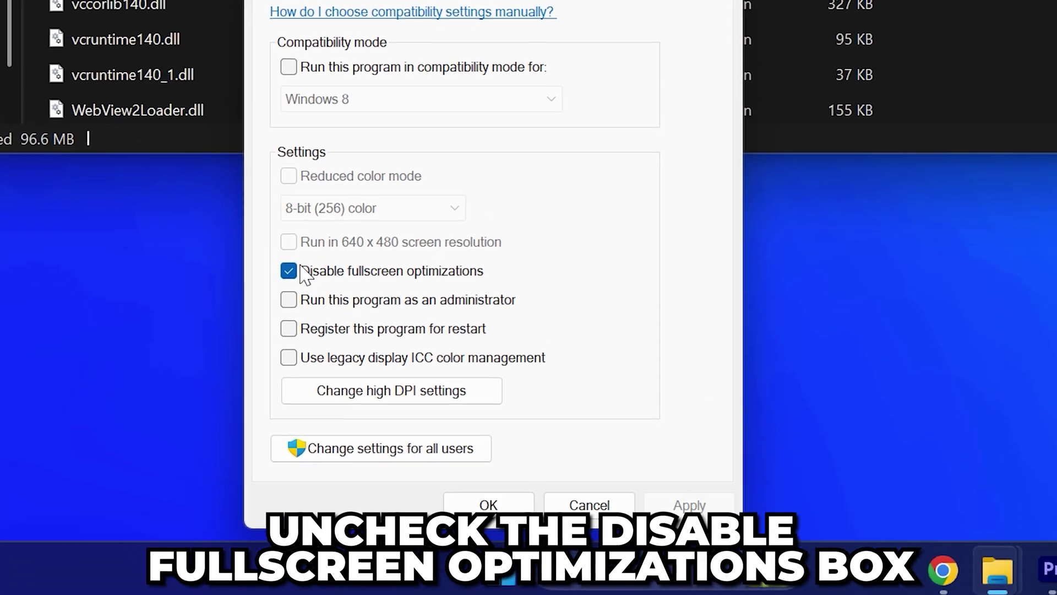
pyautogui.click(291, 273)
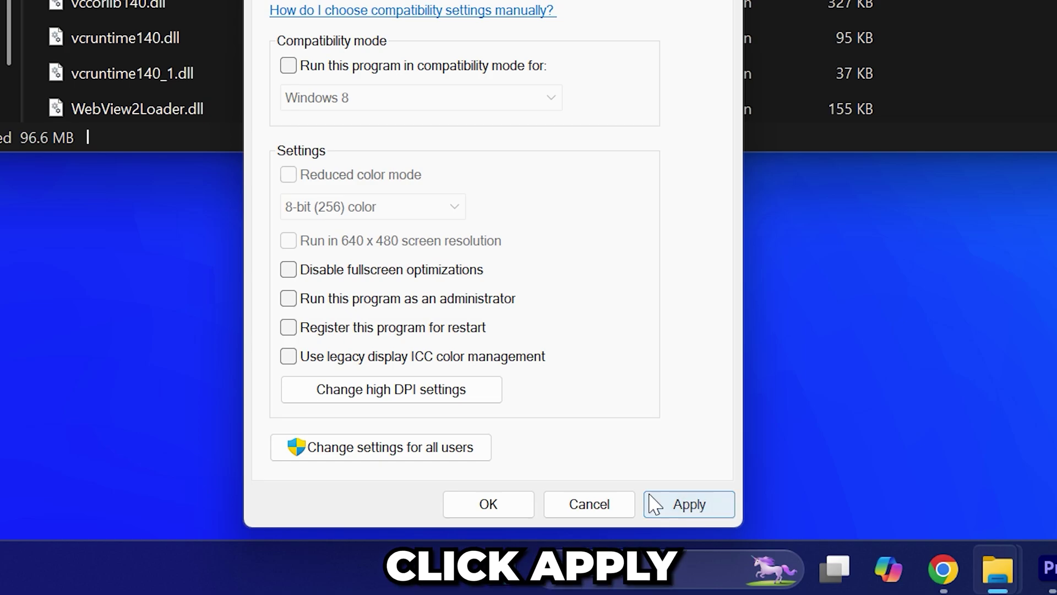
pyautogui.click(690, 504)
pyautogui.click(495, 504)
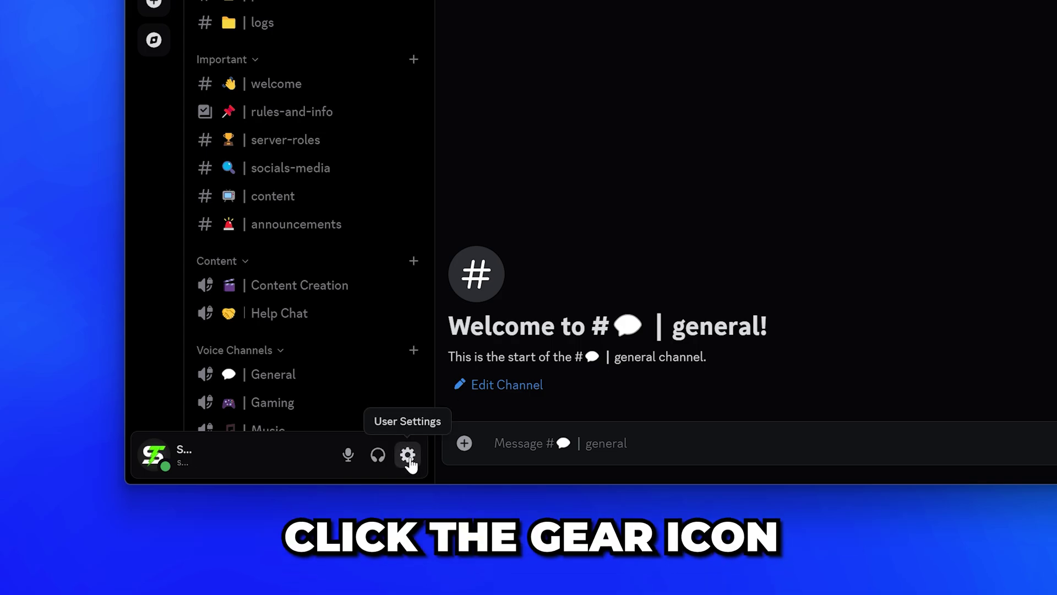
# - Turn off Discord's Hardware Acceleration under Advanced settings and accept the relaunch
pyautogui.click(408, 454)
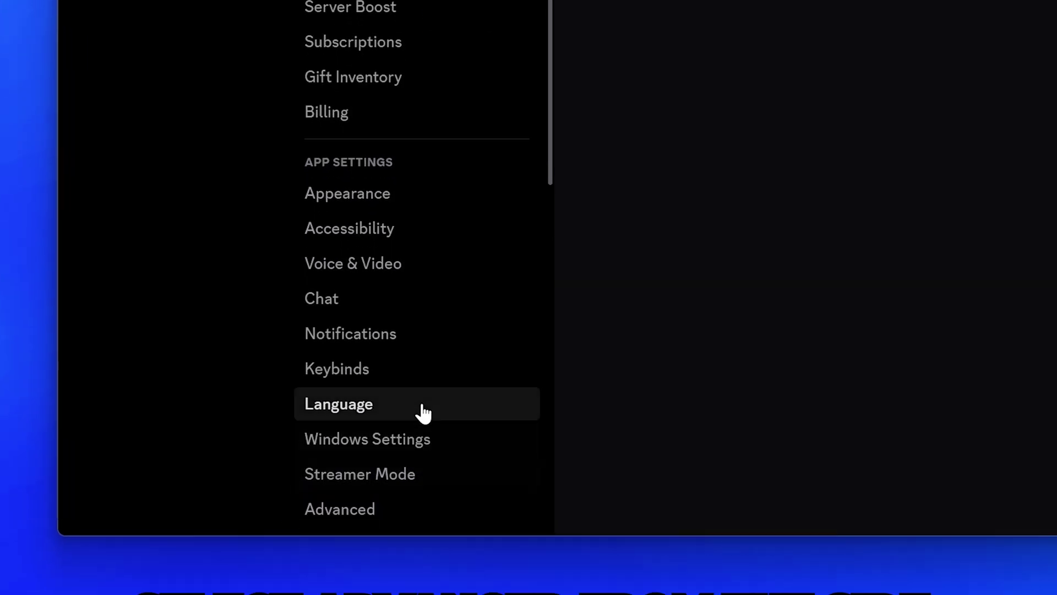
pyautogui.scroll(-3, 423, 411)
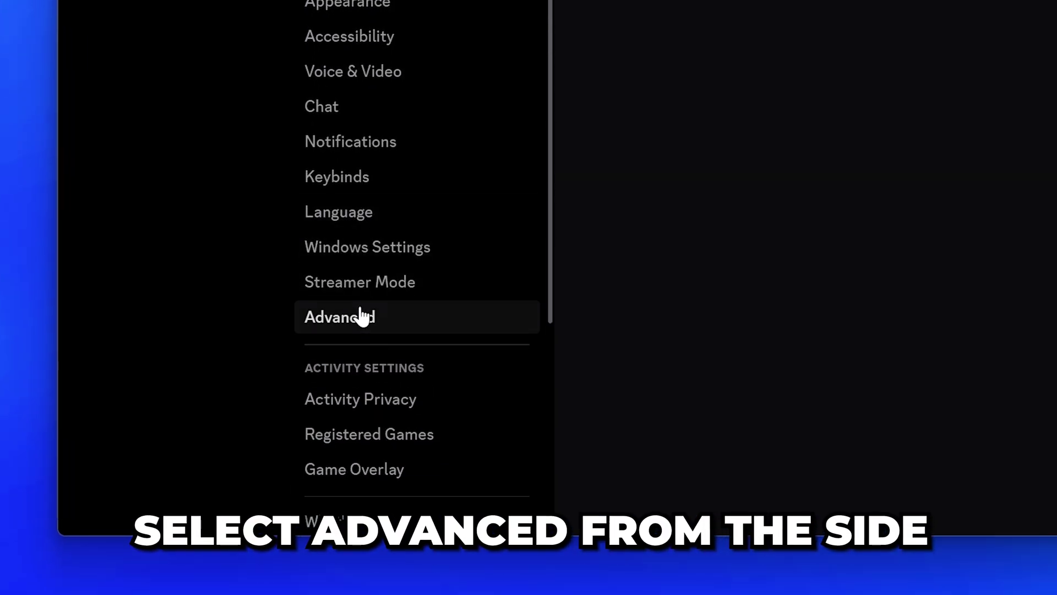
pyautogui.click(358, 319)
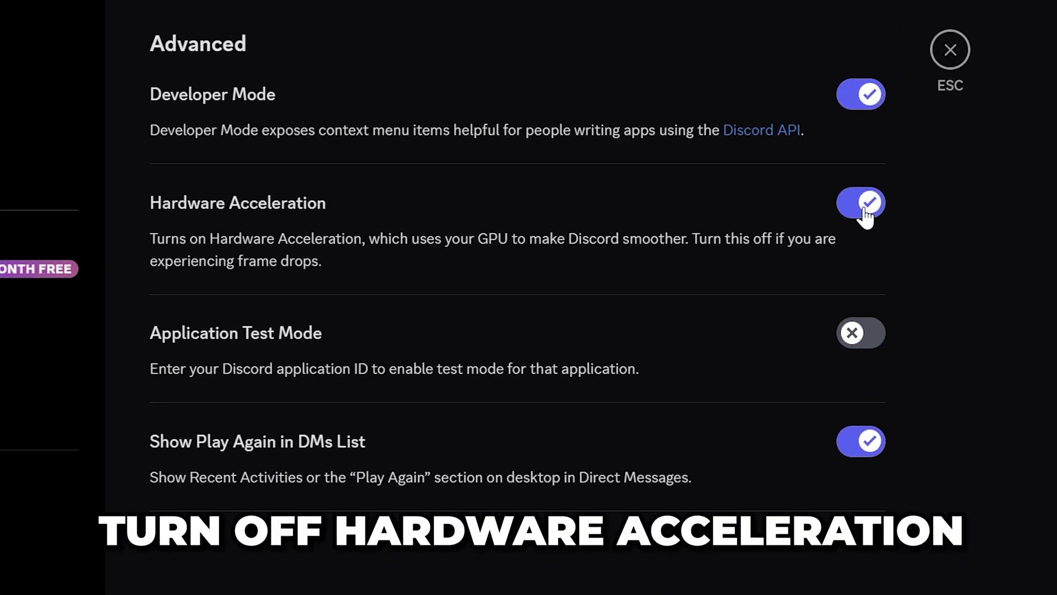
pyautogui.click(864, 207)
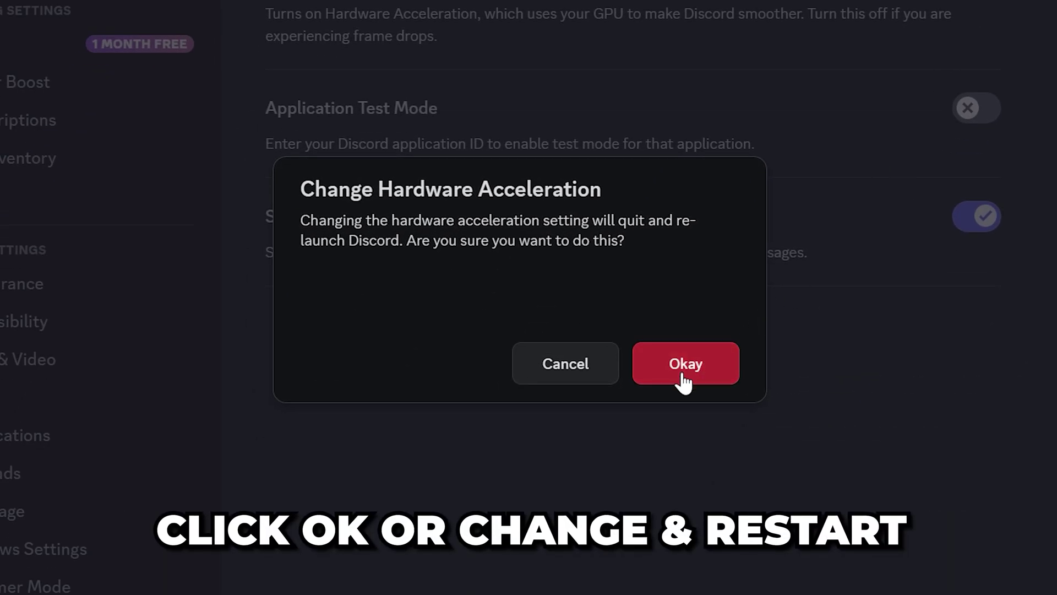
pyautogui.click(683, 374)
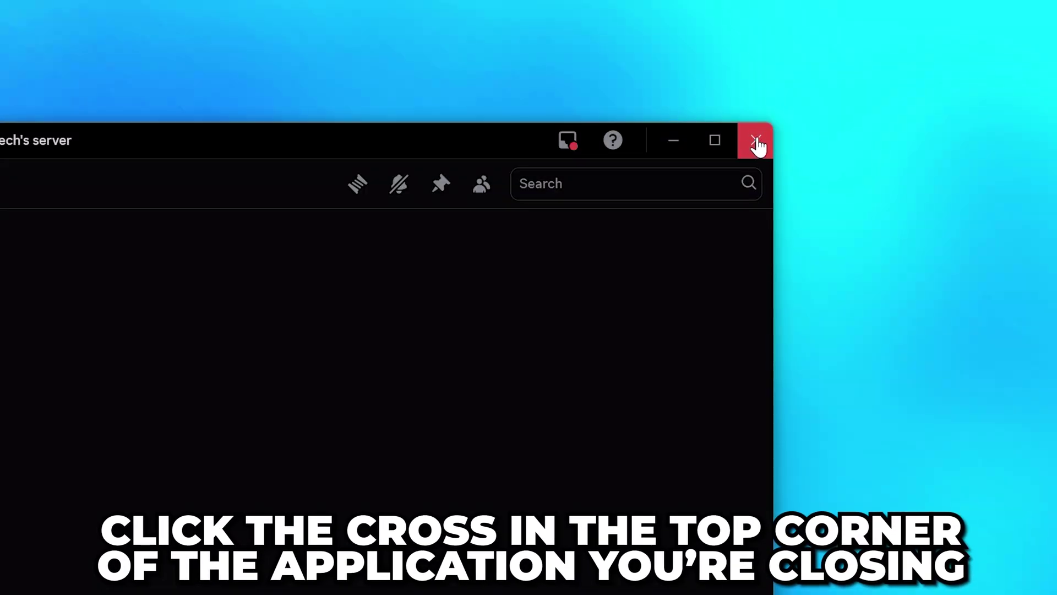
# - Close the Discord window and quit DiscordPtb from the hidden tray icons
pyautogui.click(758, 146)
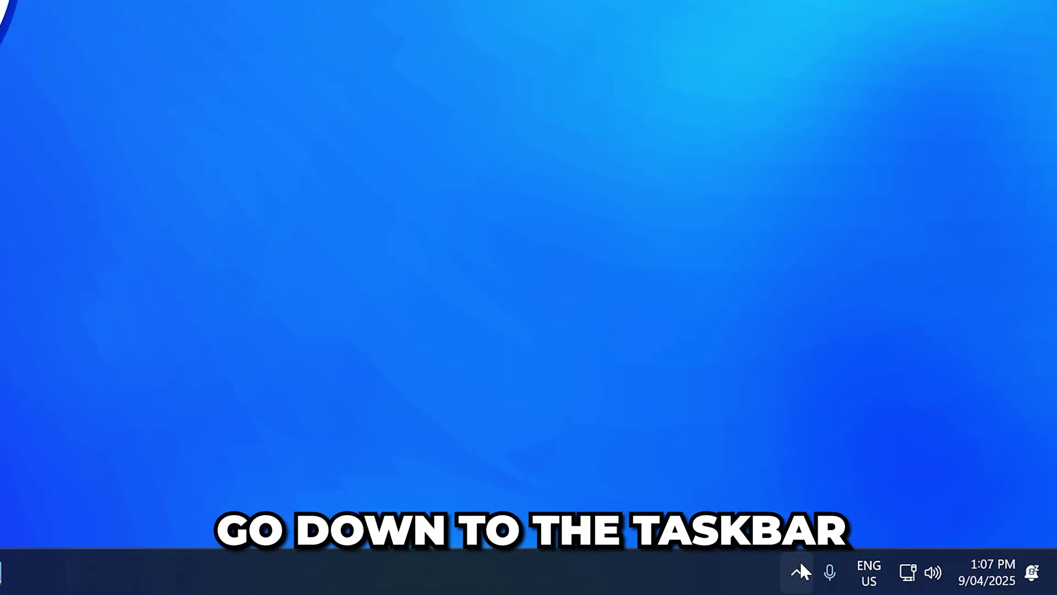
pyautogui.click(794, 574)
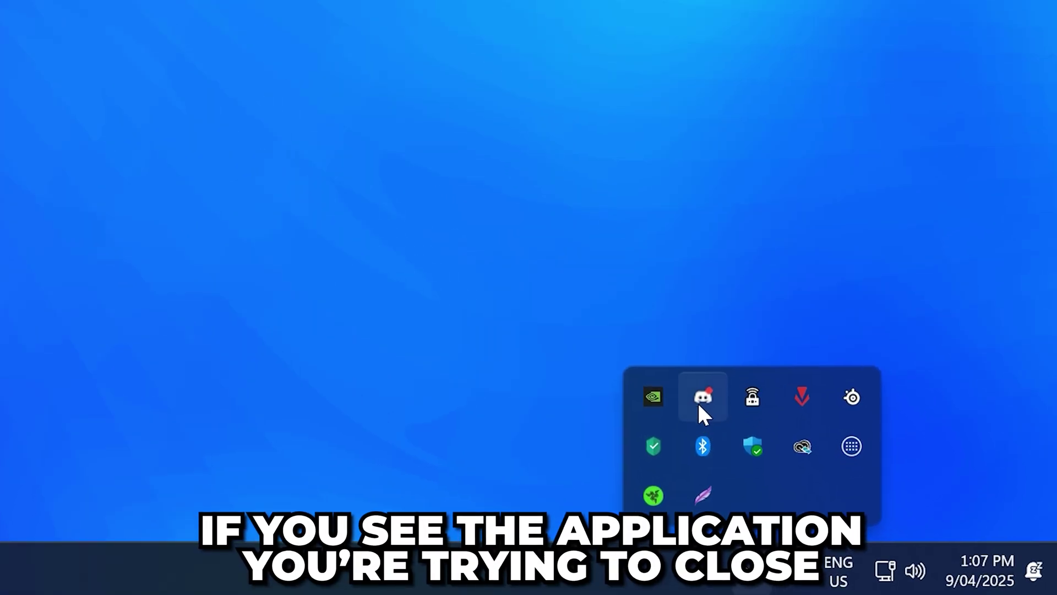
pyautogui.rightClick(698, 402)
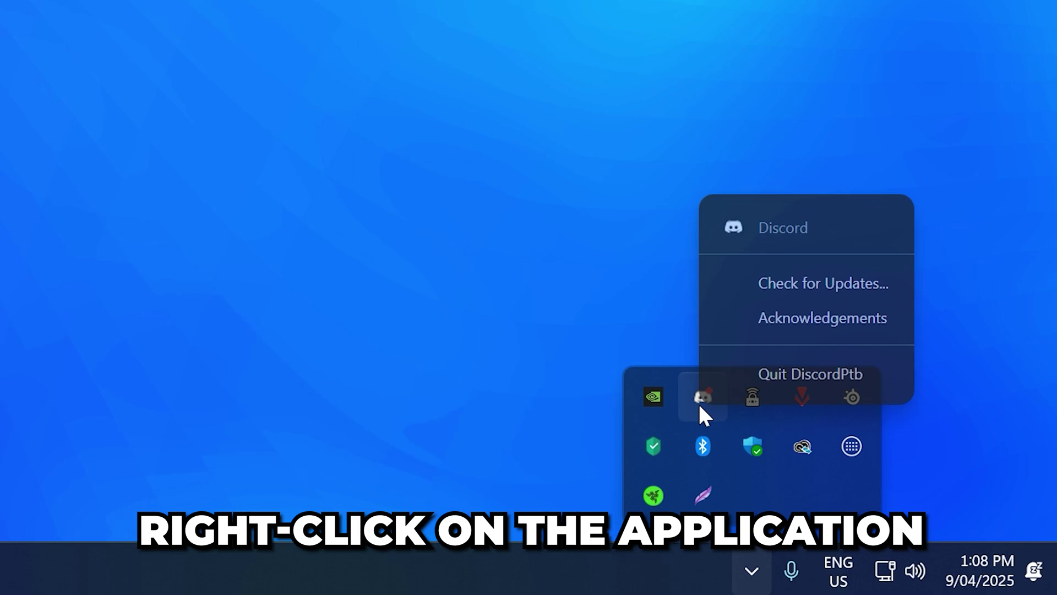
pyautogui.click(769, 373)
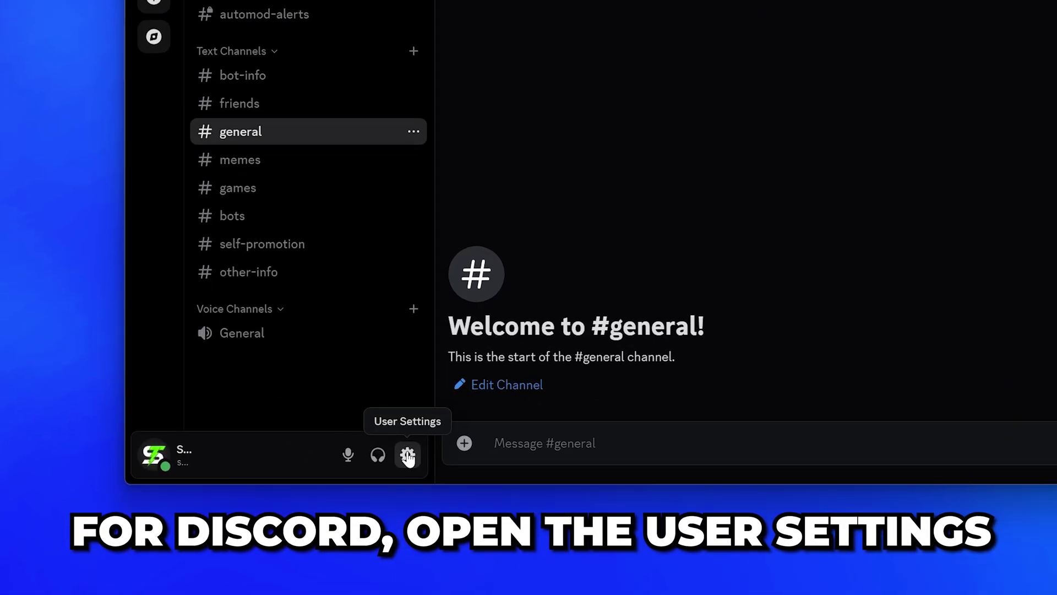
# - Switch off Enable Overlay in Discord's Game Overlay settings
pyautogui.click(303, 564)
pyautogui.scroll(-5, 427, 363)
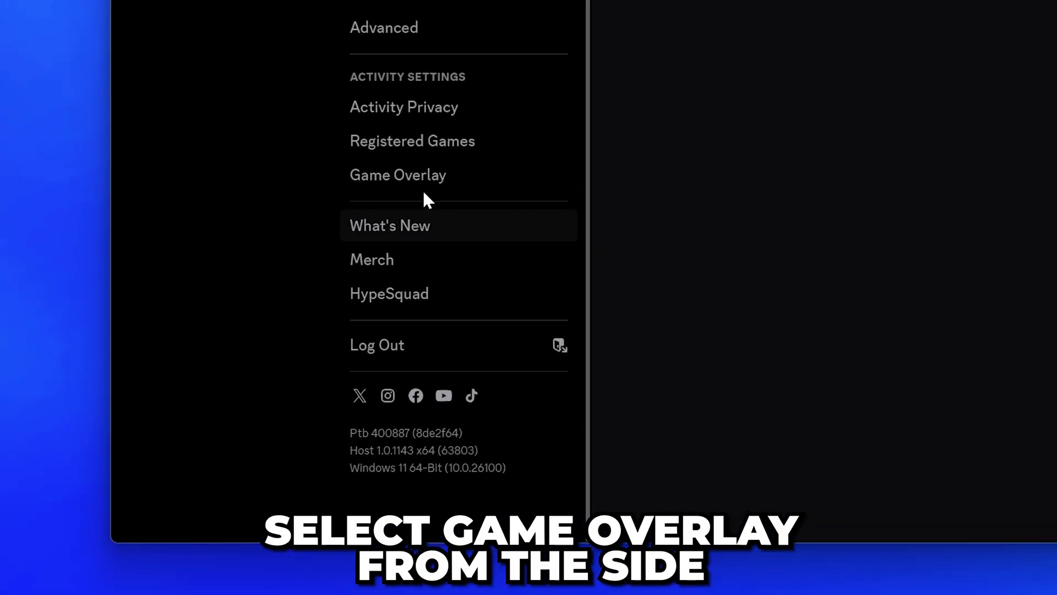
pyautogui.click(388, 194)
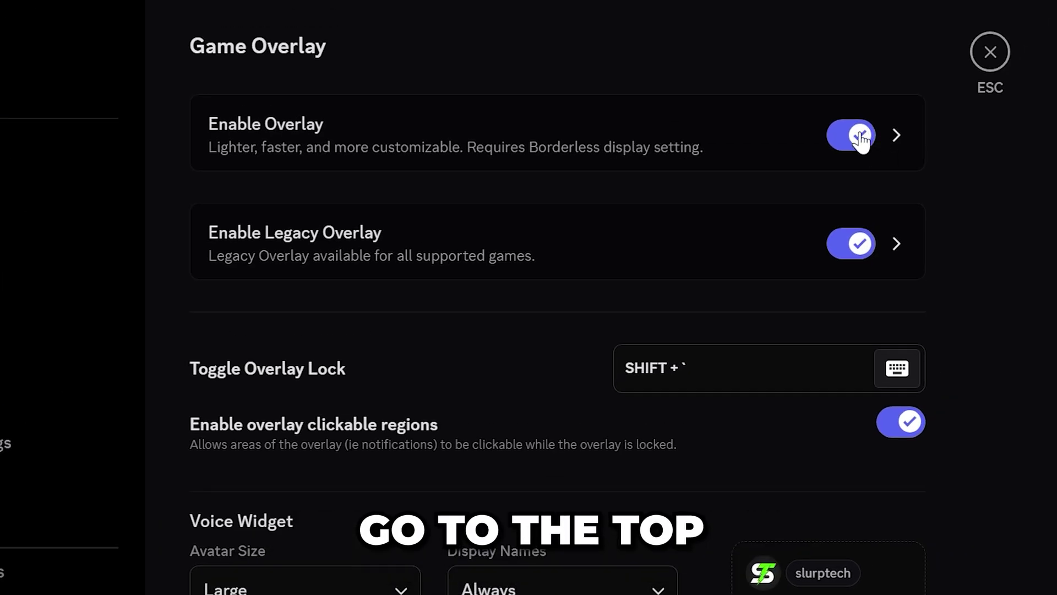
pyautogui.click(859, 141)
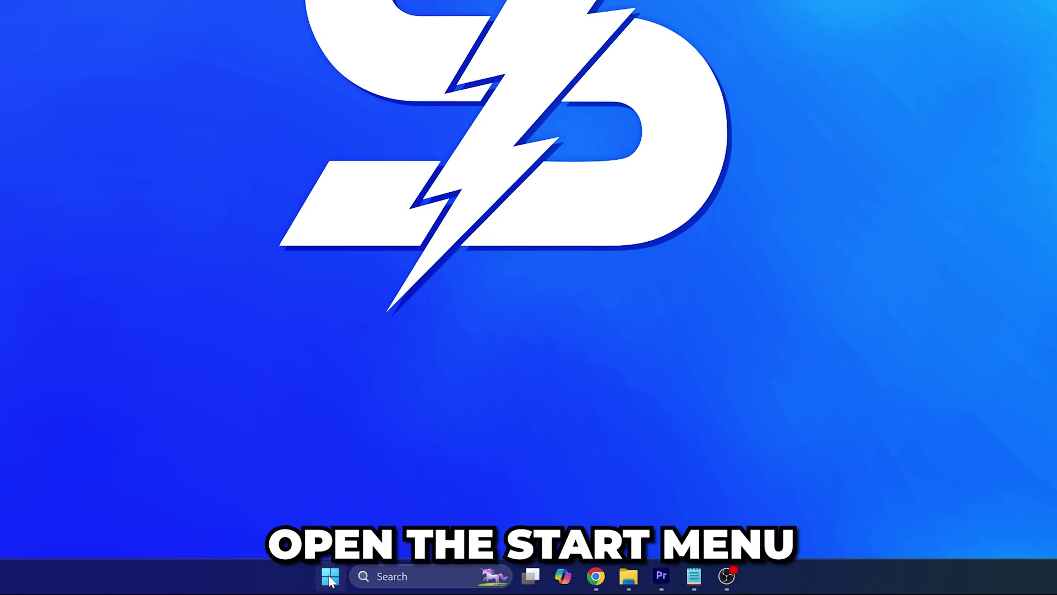
# - Launch NVIDIA App and toggle the NVIDIA overlay off in its settings
pyautogui.click(331, 578)
pyautogui.write('NVIDIA')
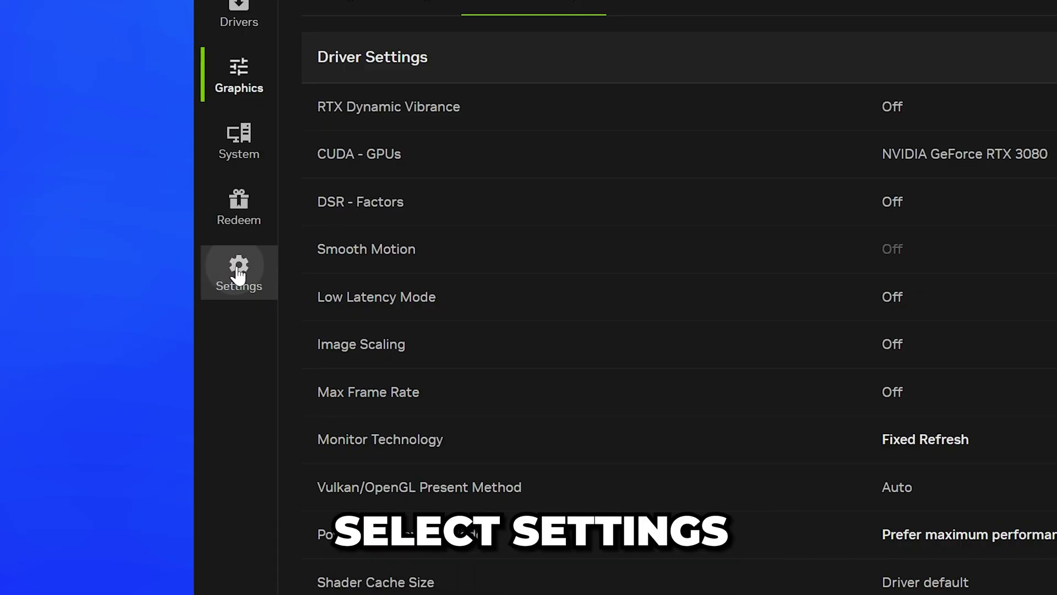
pyautogui.click(239, 274)
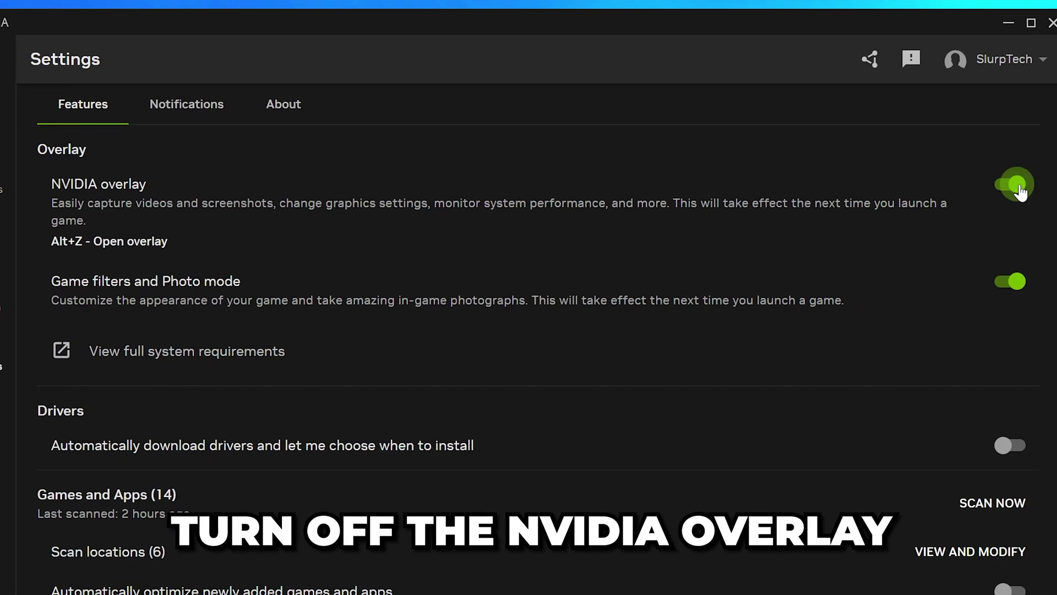
pyautogui.click(1018, 185)
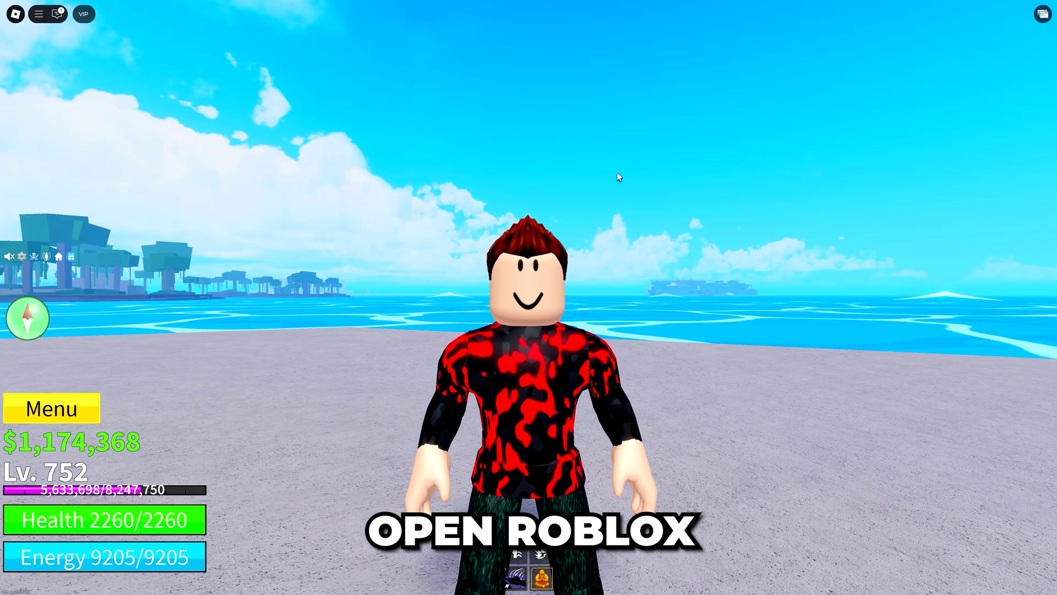
# - Set Roblox's Maximum Frame Rate to Default (60 FPS) in the in-game settings
pyautogui.press('Escape')
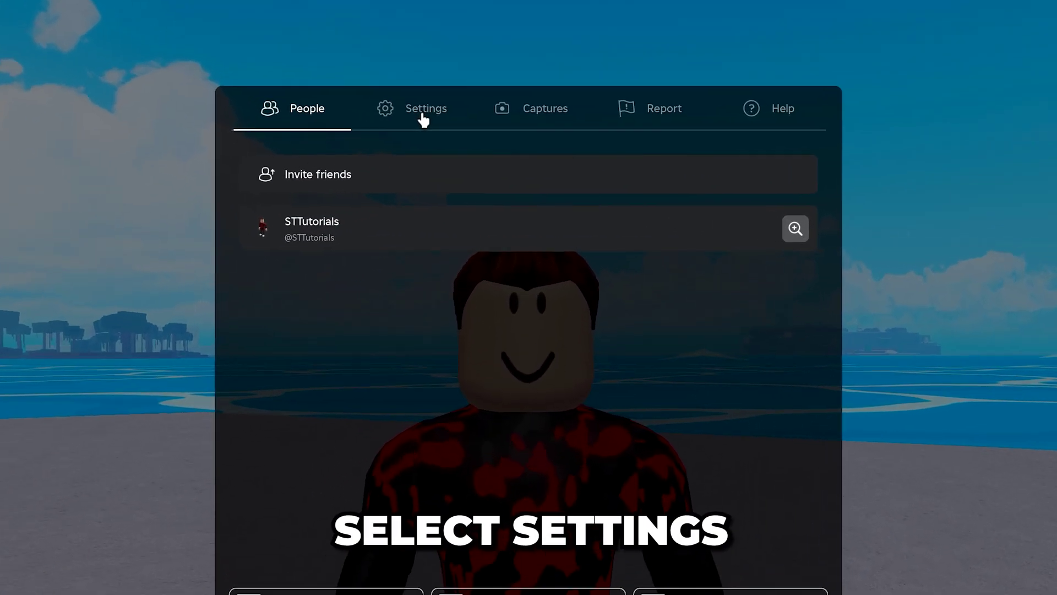
pyautogui.click(423, 116)
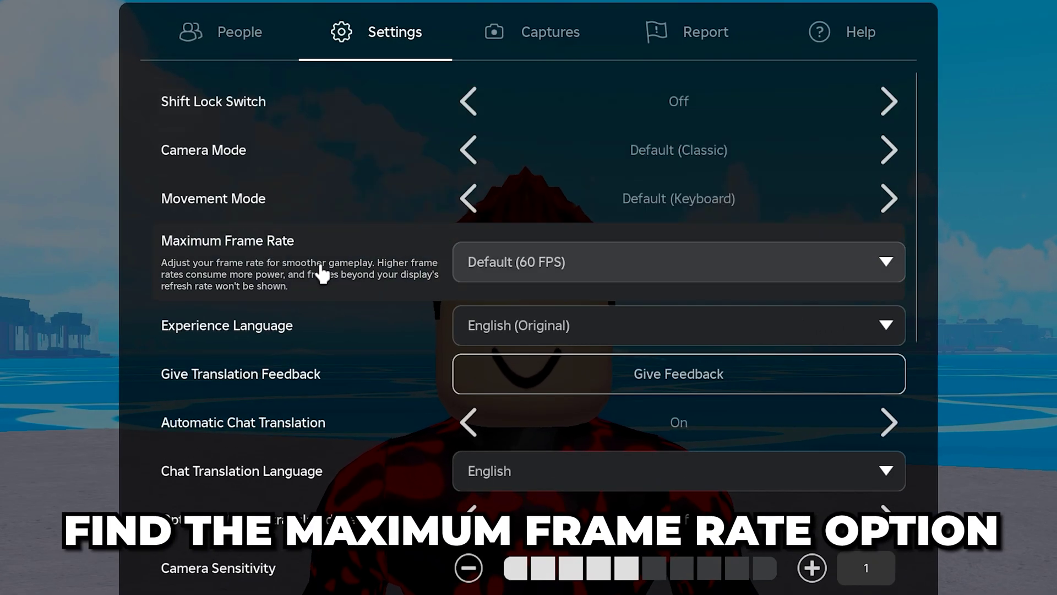
pyautogui.click(557, 269)
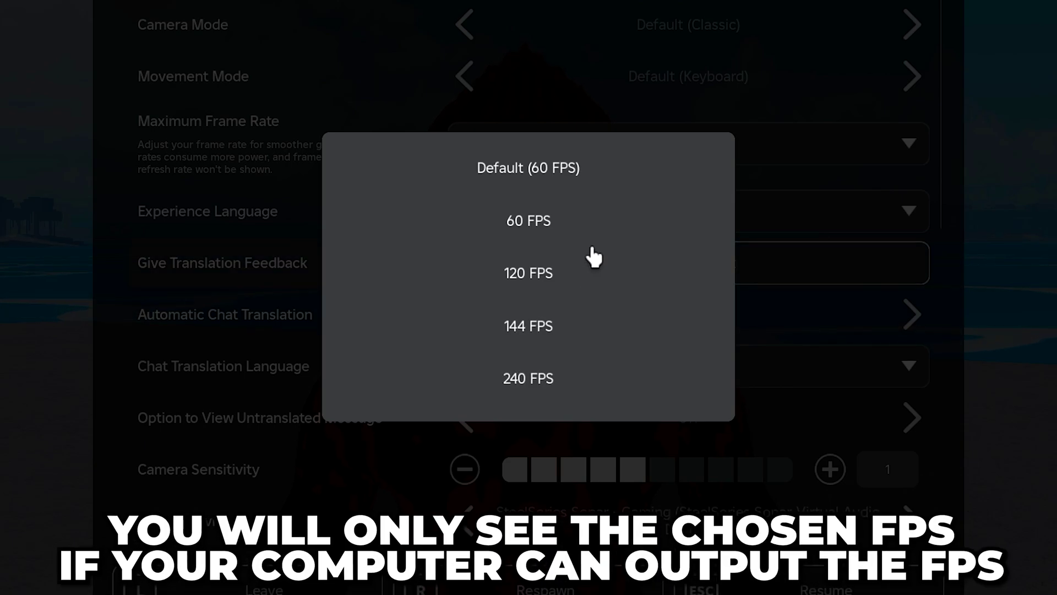
pyautogui.click(581, 169)
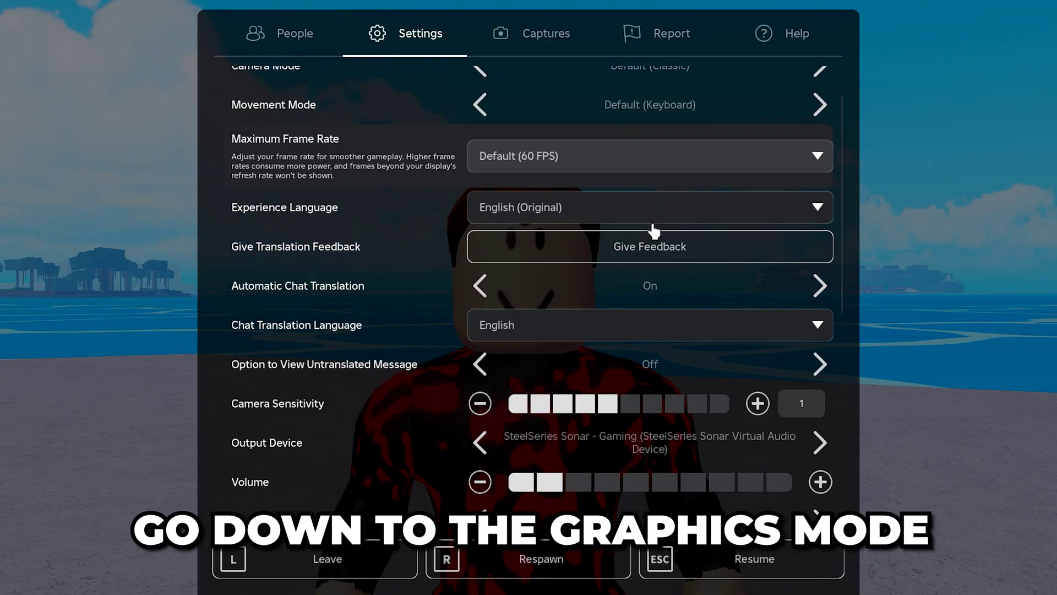
pyautogui.scroll(-5, 653, 230)
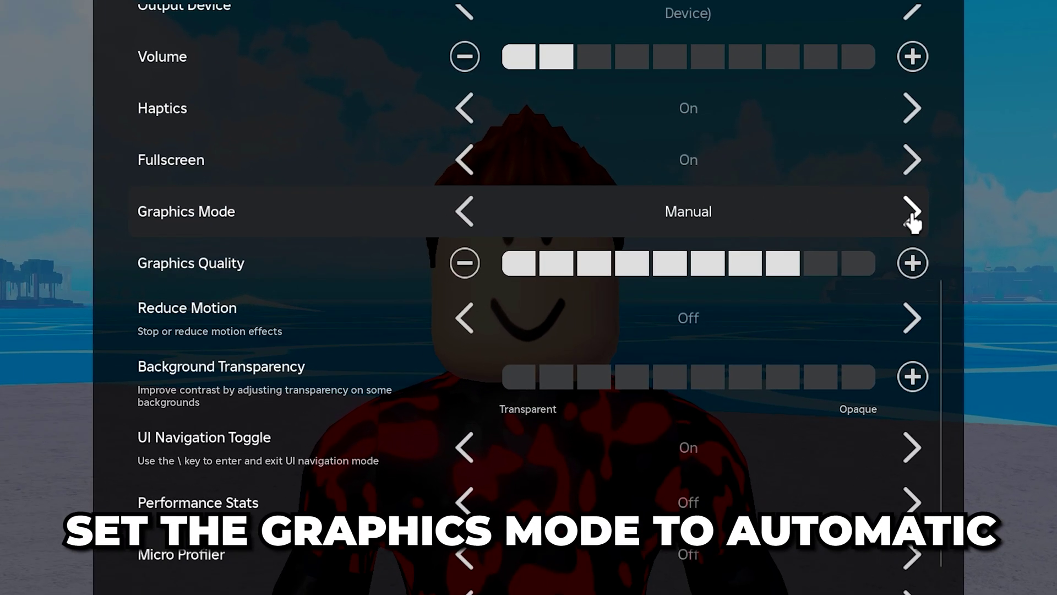
# - Keep Roblox Graphics Mode on Manual and drop Graphics Quality to three bars
pyautogui.click(820, 225)
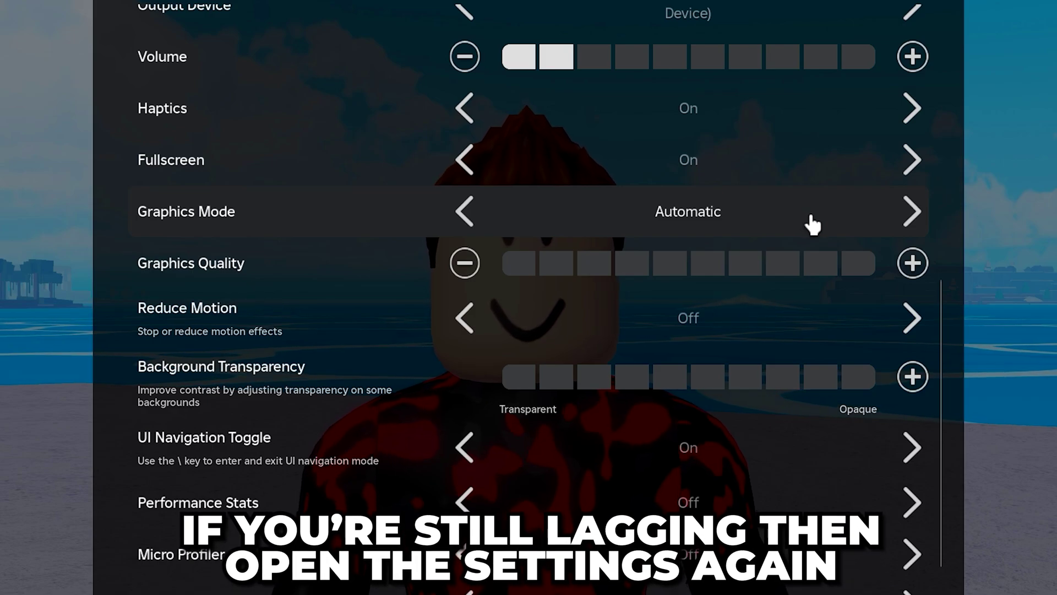
pyautogui.click(914, 213)
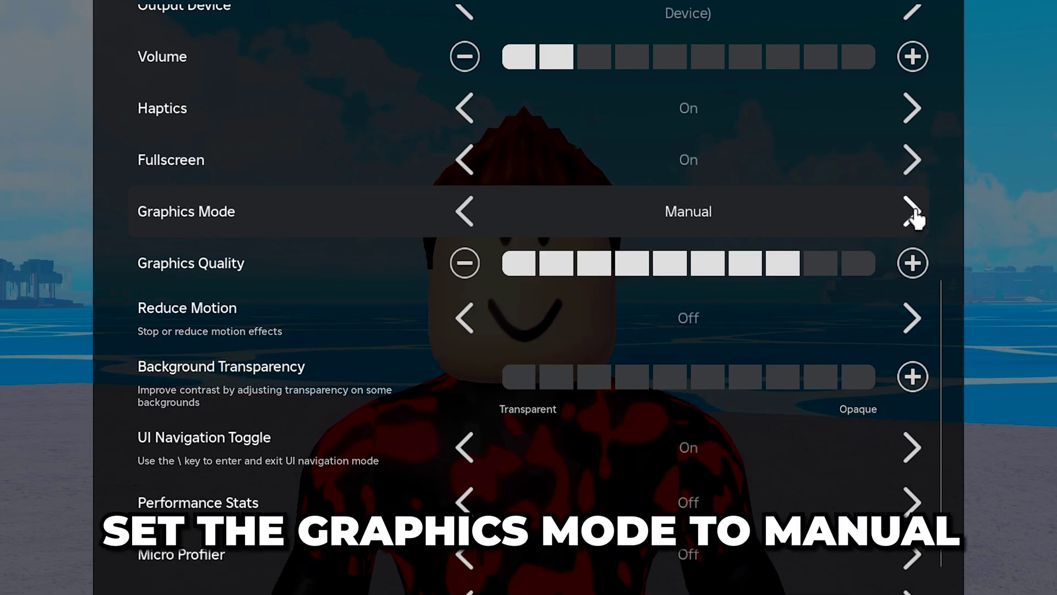
pyautogui.click(466, 263)
pyautogui.click(465, 264)
pyautogui.click(465, 264)
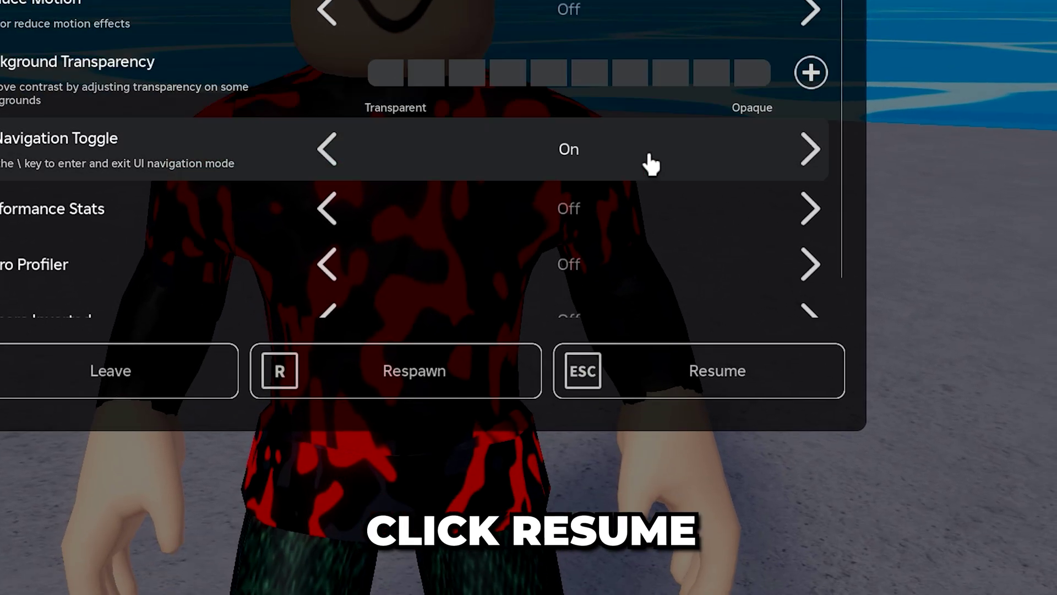
pyautogui.scroll(-2, 660, 206)
# - Resume the game and run %temp% to open the Temp folder
pyautogui.click(704, 385)
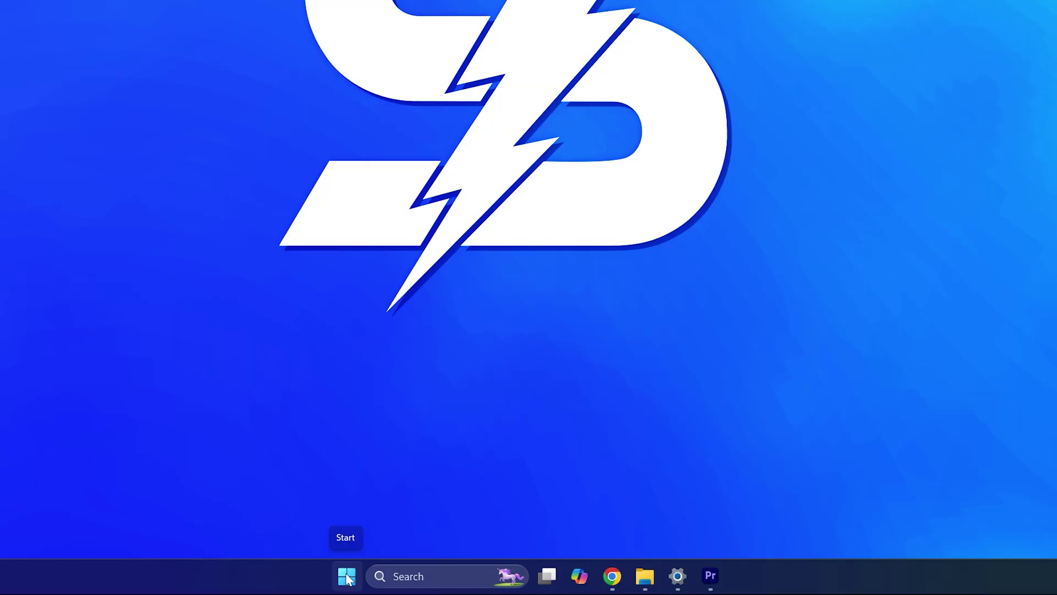
pyautogui.rightClick(348, 576)
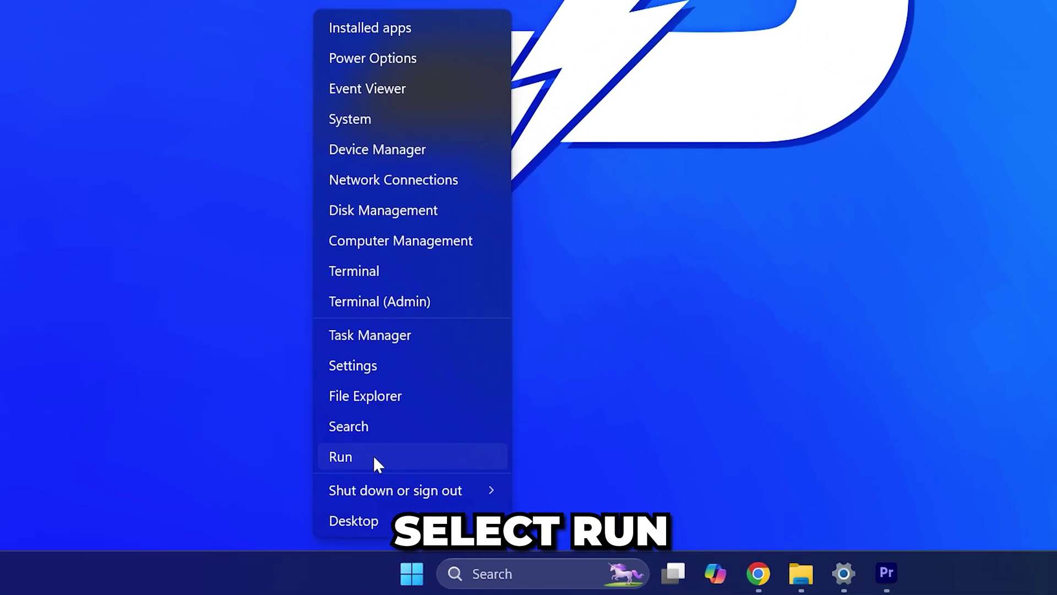
pyautogui.click(373, 455)
pyautogui.write('%temp%')
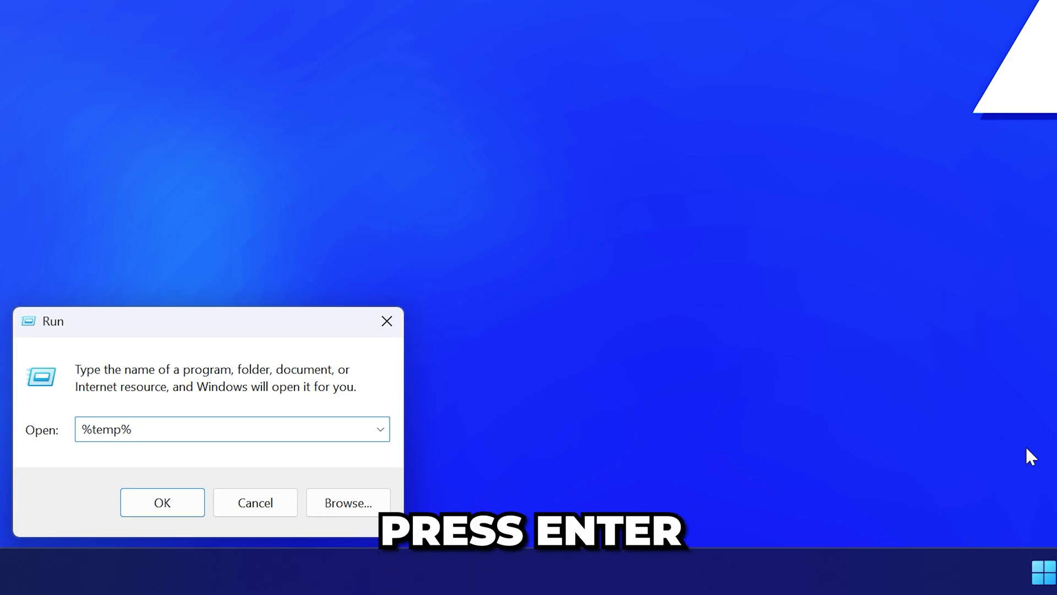
pyautogui.press('Return')
# - Delete all 518 items in the Temp folder, skipping any files still in use
pyautogui.click(337, 245)
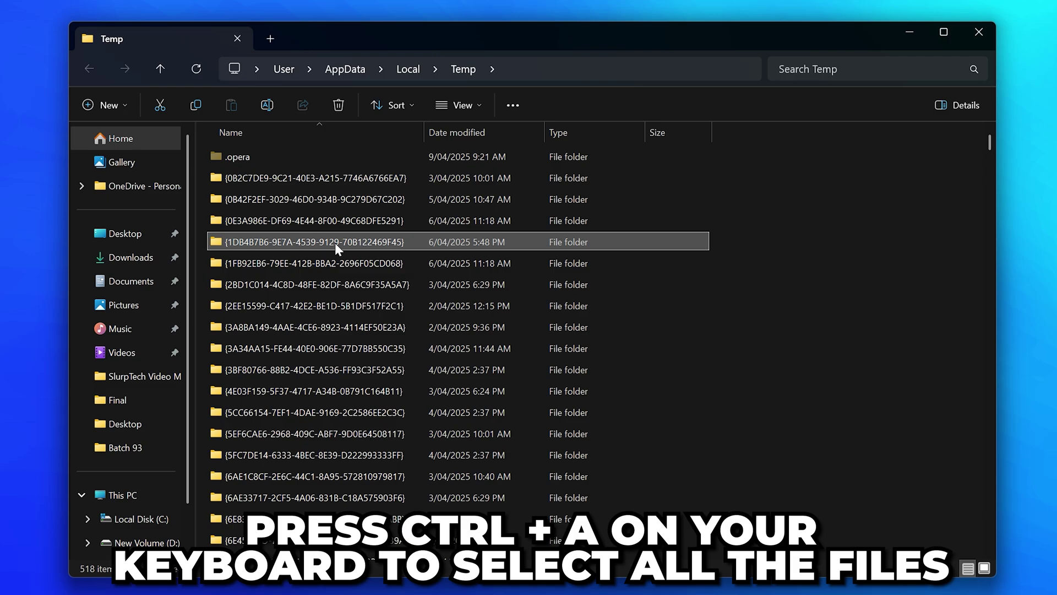
pyautogui.hotkey('ctrl', 'a')
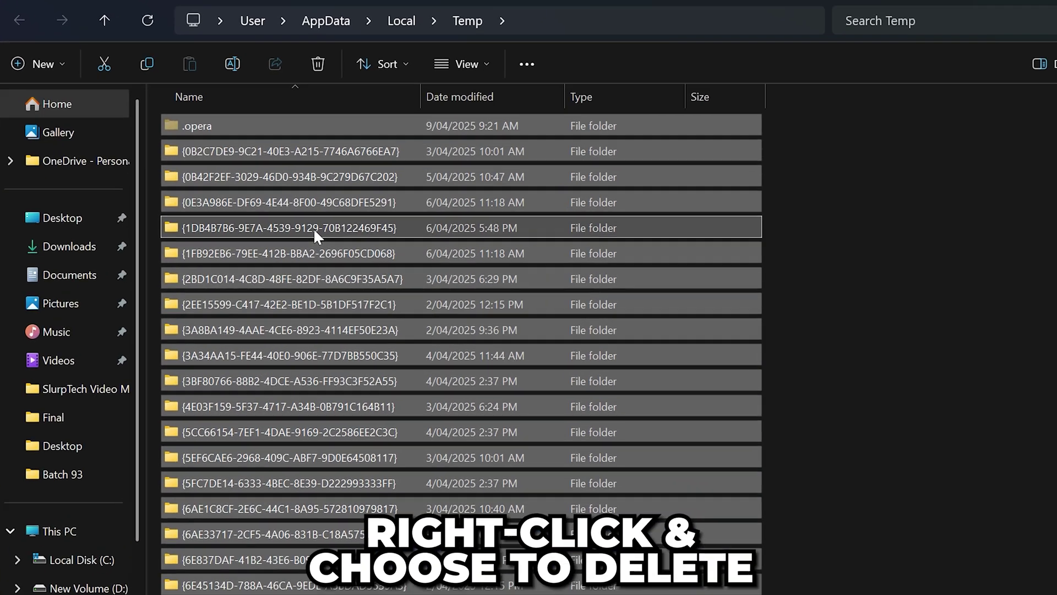
pyautogui.rightClick(314, 232)
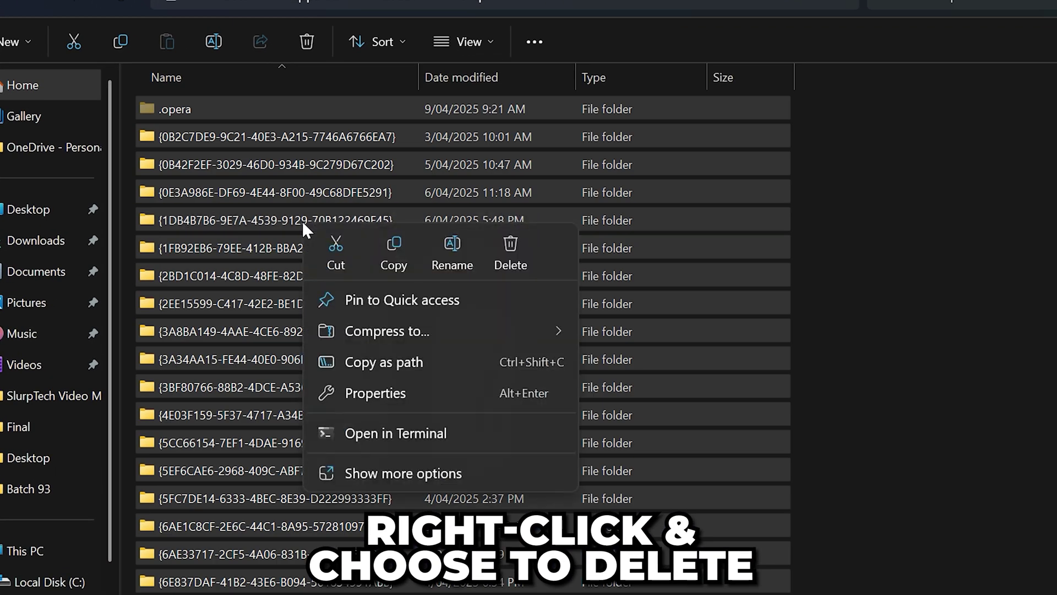
pyautogui.click(516, 257)
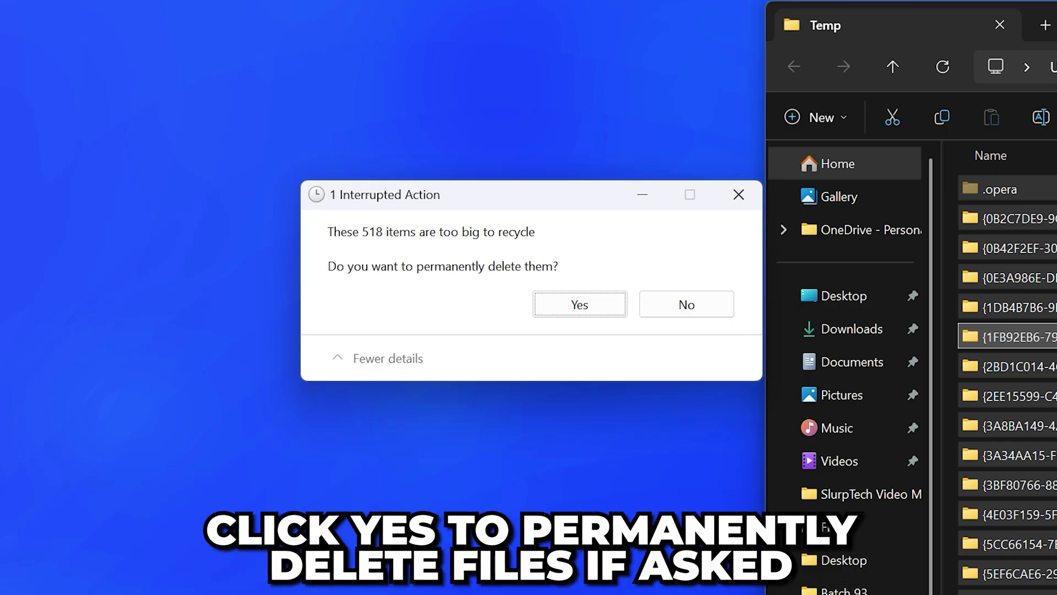
pyautogui.press('Return')
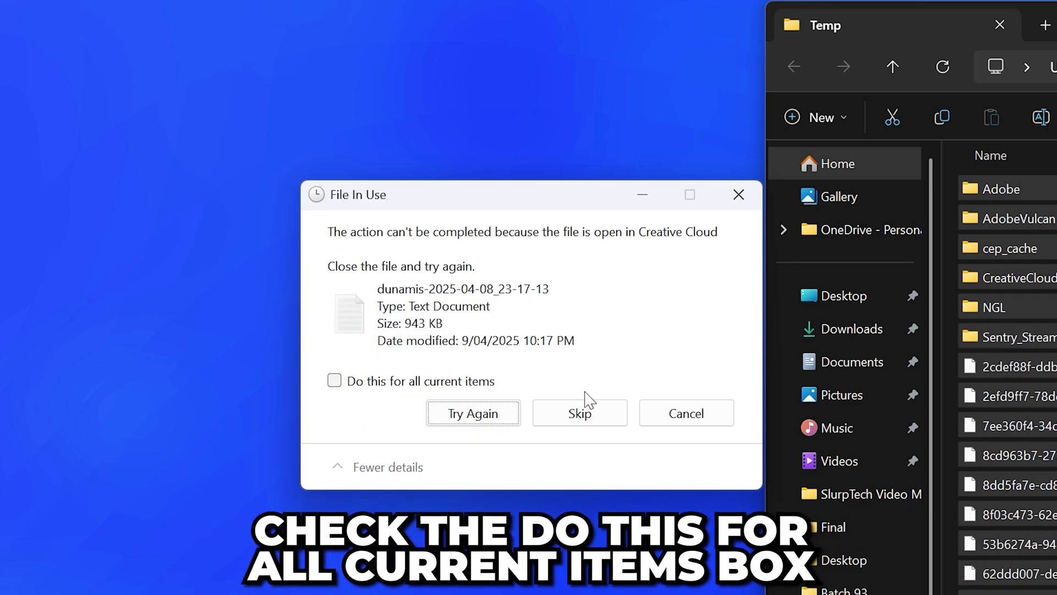
pyautogui.click(561, 415)
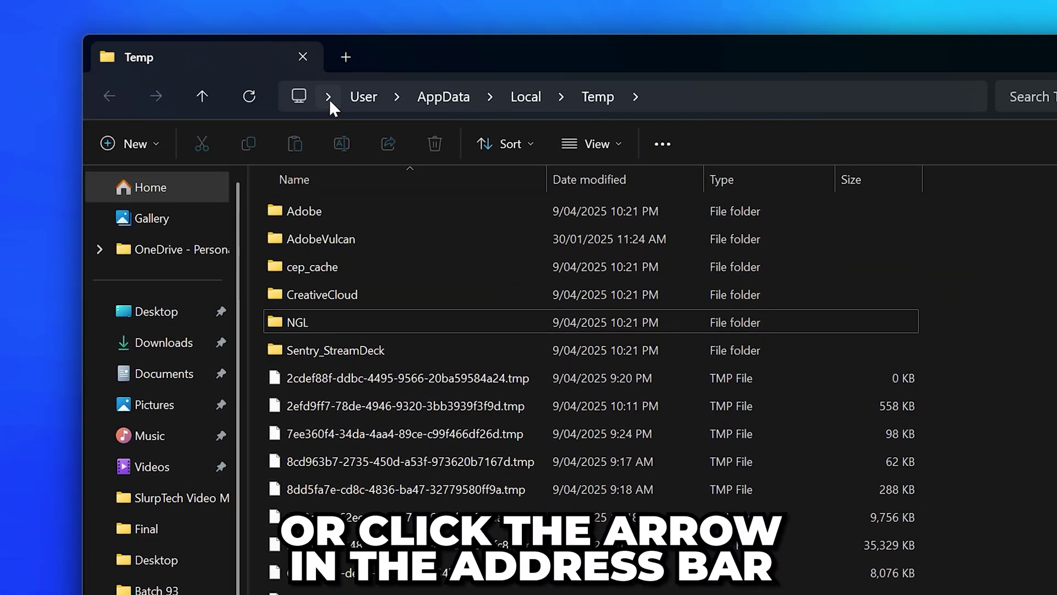
# - Jump to This PC from the address bar to see free space on drives C: and D:
pyautogui.click(330, 99)
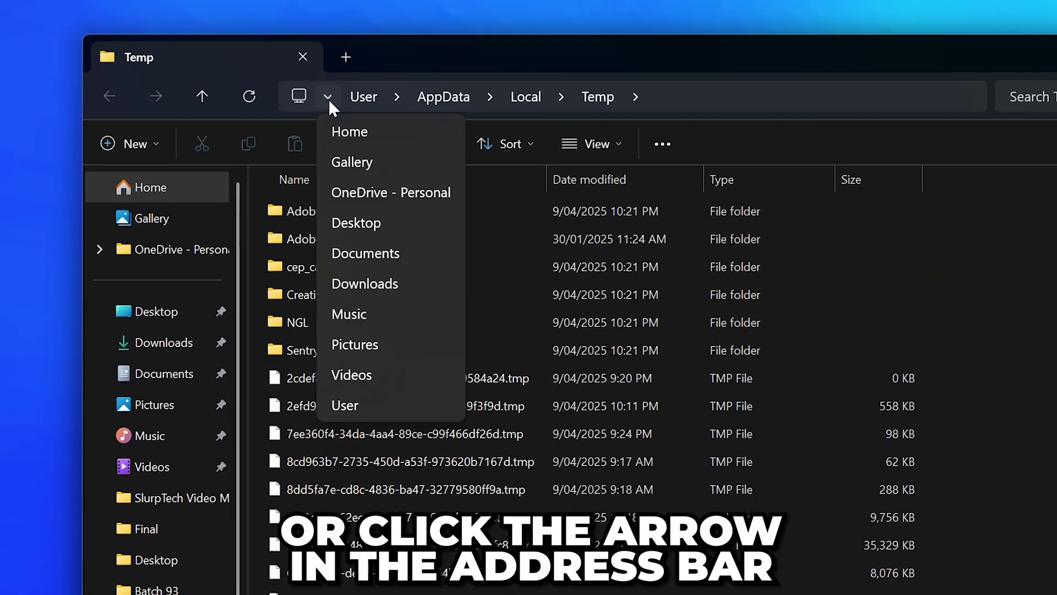
pyautogui.scroll(-1, 368, 274)
pyautogui.scroll(-1, 367, 274)
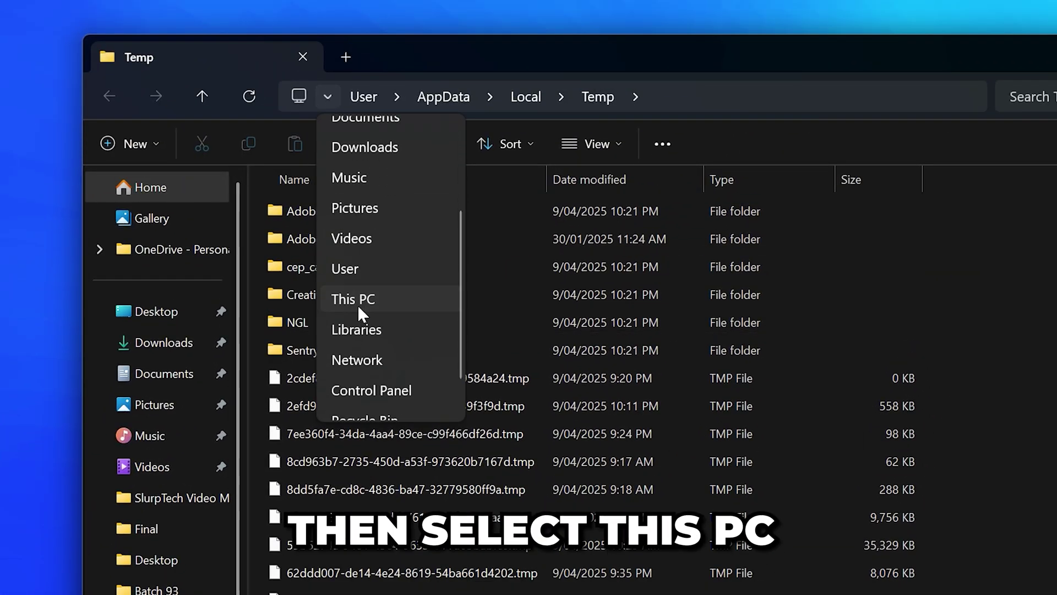
pyautogui.click(357, 305)
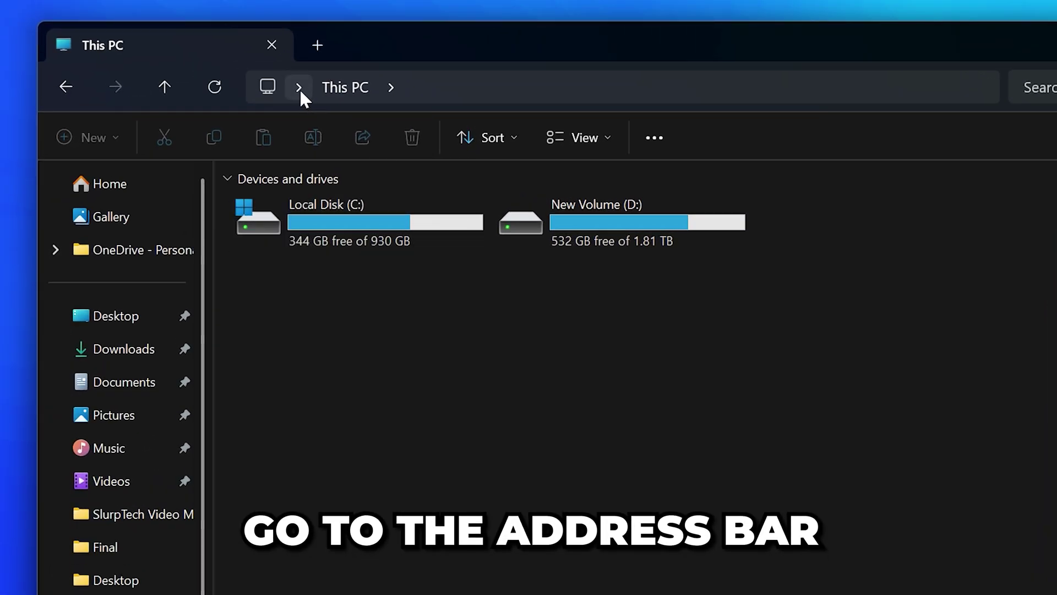
# - Go to the Recycle Bin from the address bar and permanently empty its 23 items
pyautogui.click(300, 89)
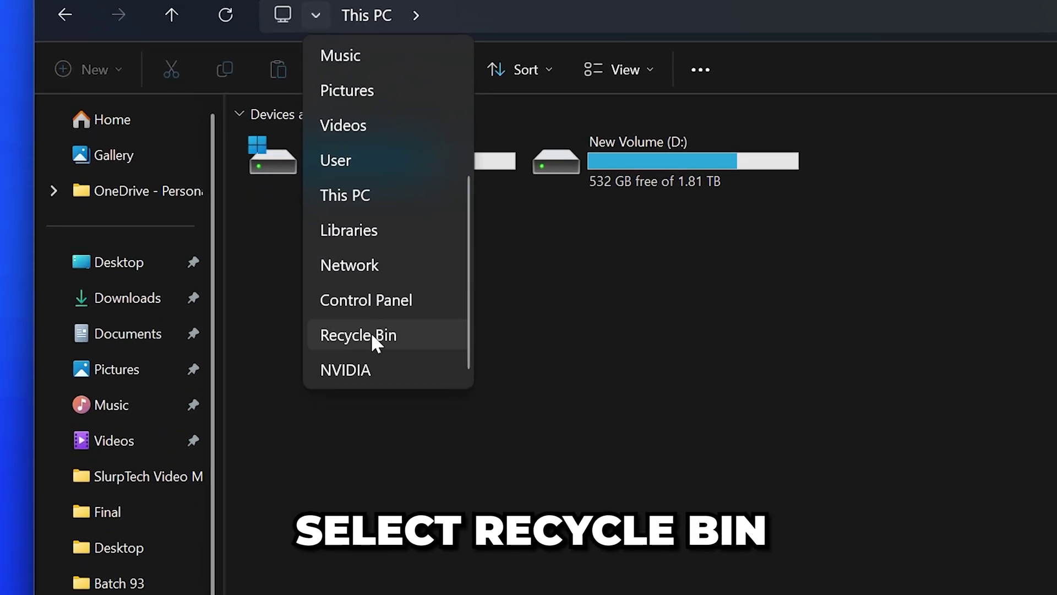
pyautogui.click(371, 333)
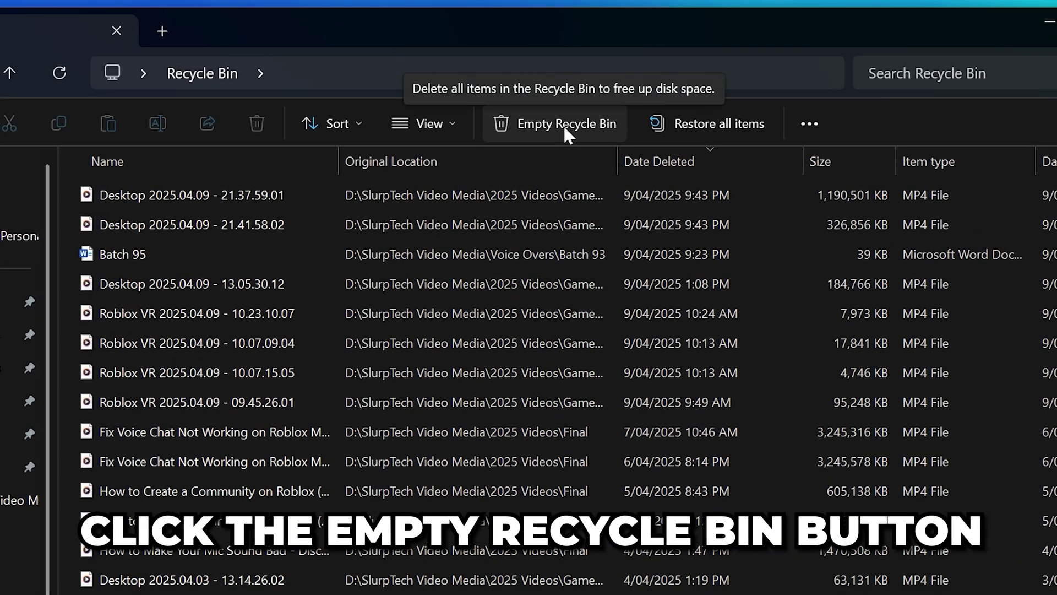
pyautogui.click(563, 125)
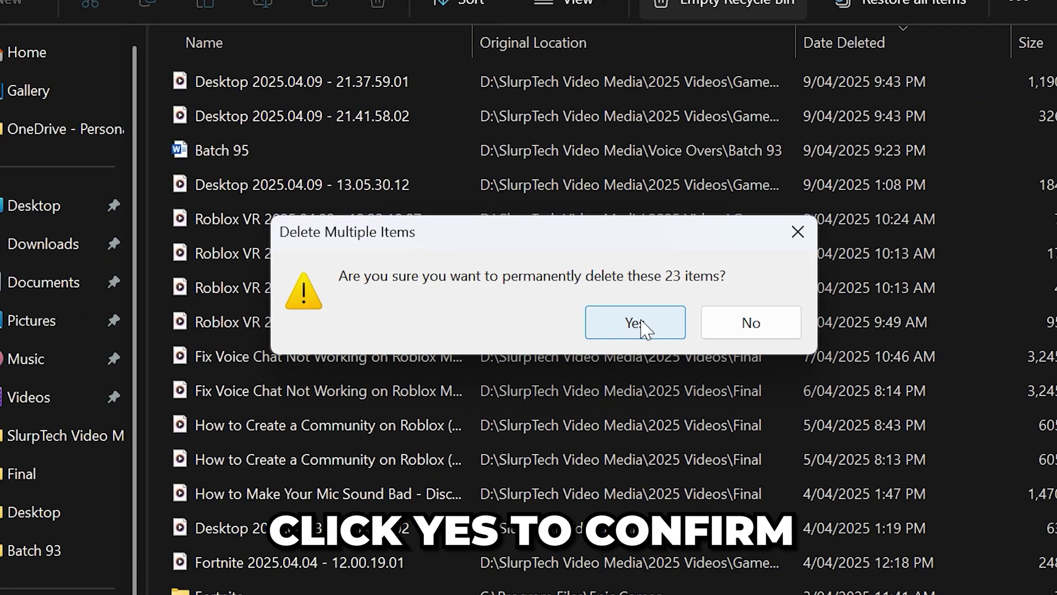
pyautogui.click(643, 328)
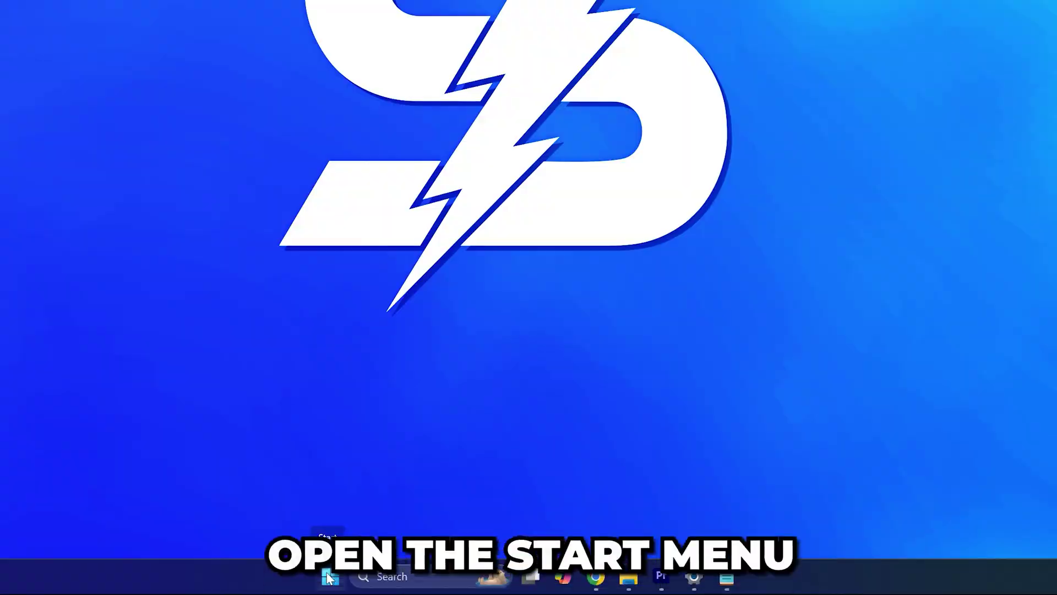
# - Launch Command Prompt from Start with Run as administrator and approve the UAC prompt
pyautogui.click(329, 575)
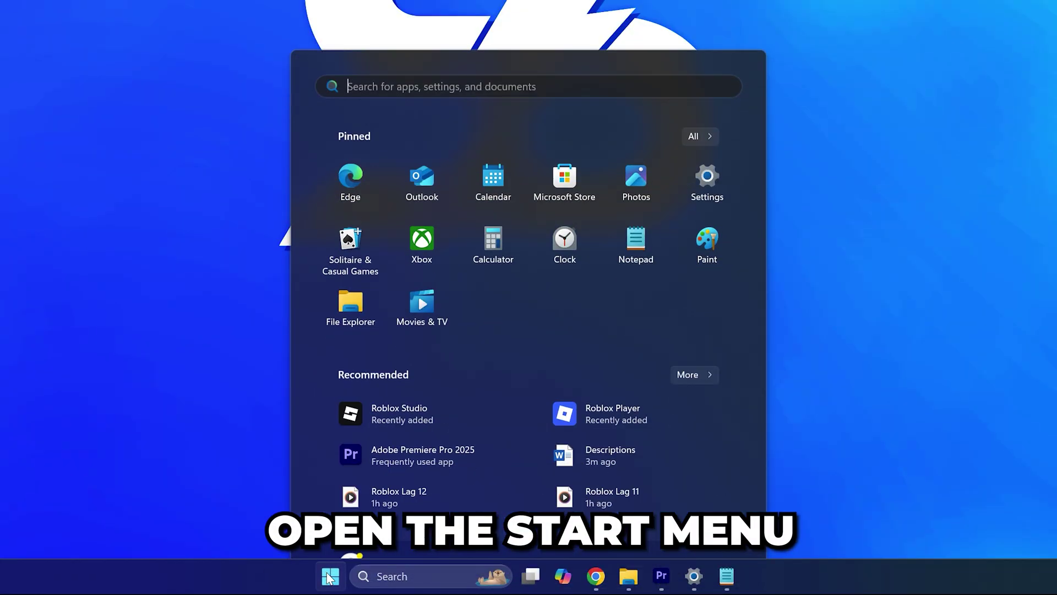
pyautogui.write('cmd')
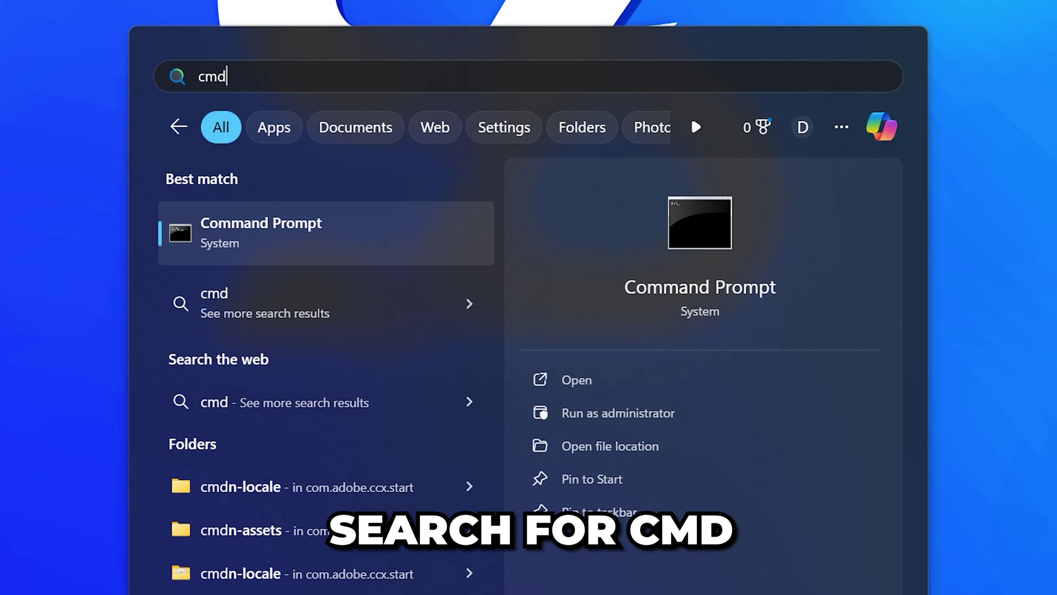
pyautogui.rightClick(323, 245)
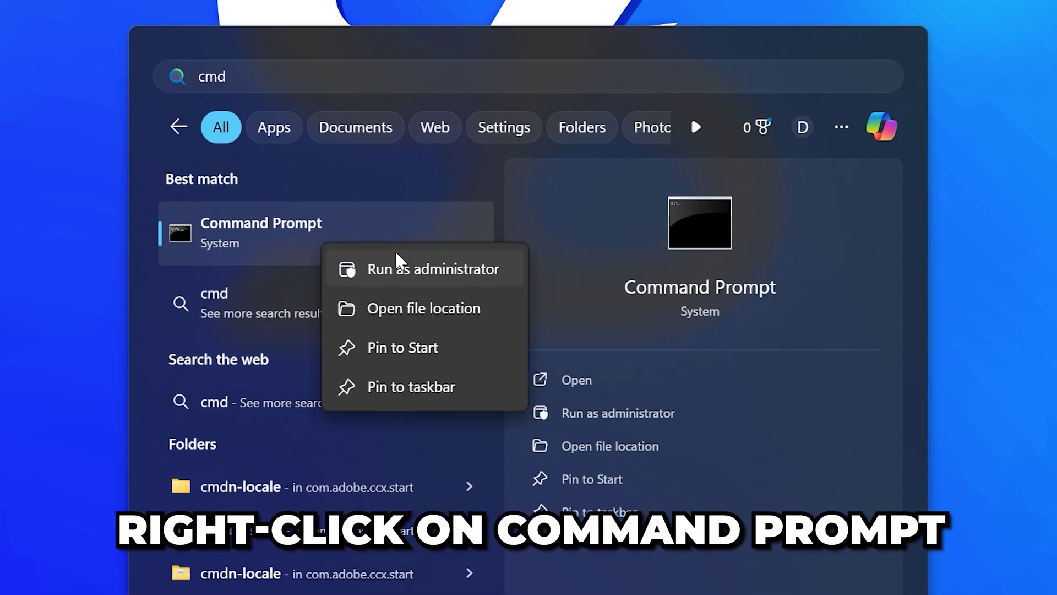
pyautogui.click(413, 283)
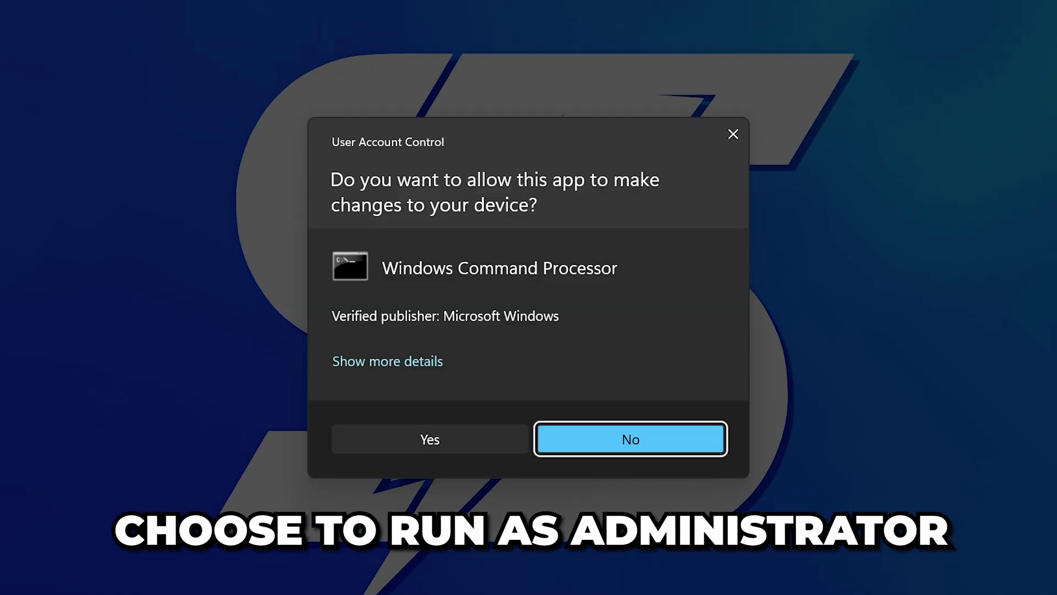
pyautogui.click(504, 446)
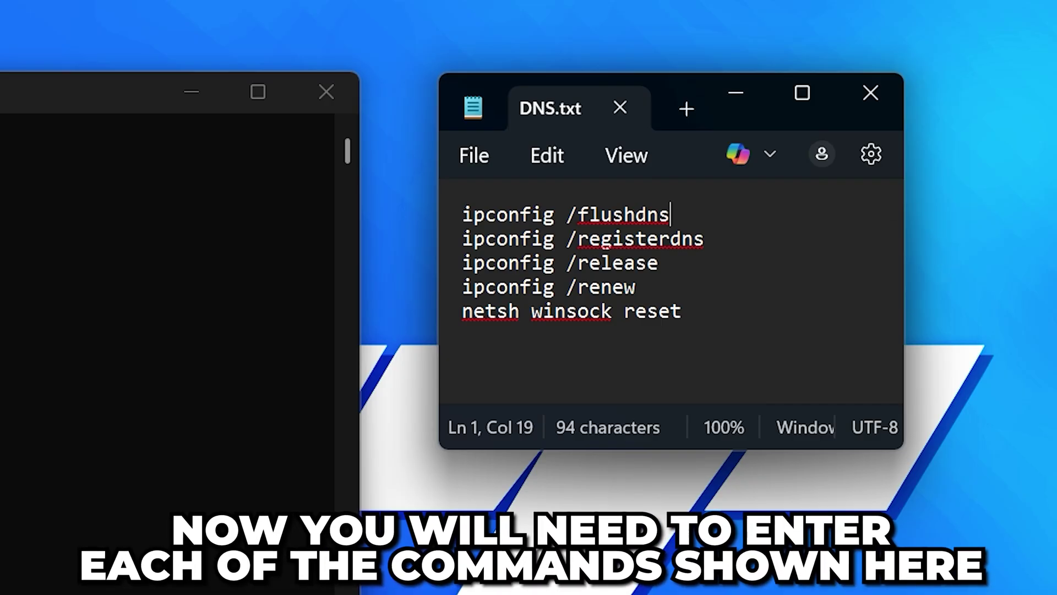
# - Run 'ipconfig /flushdns' copied from the notes, then select the registerdns command
pyautogui.moveTo(878, 139); pyautogui.dragTo(760, 147)
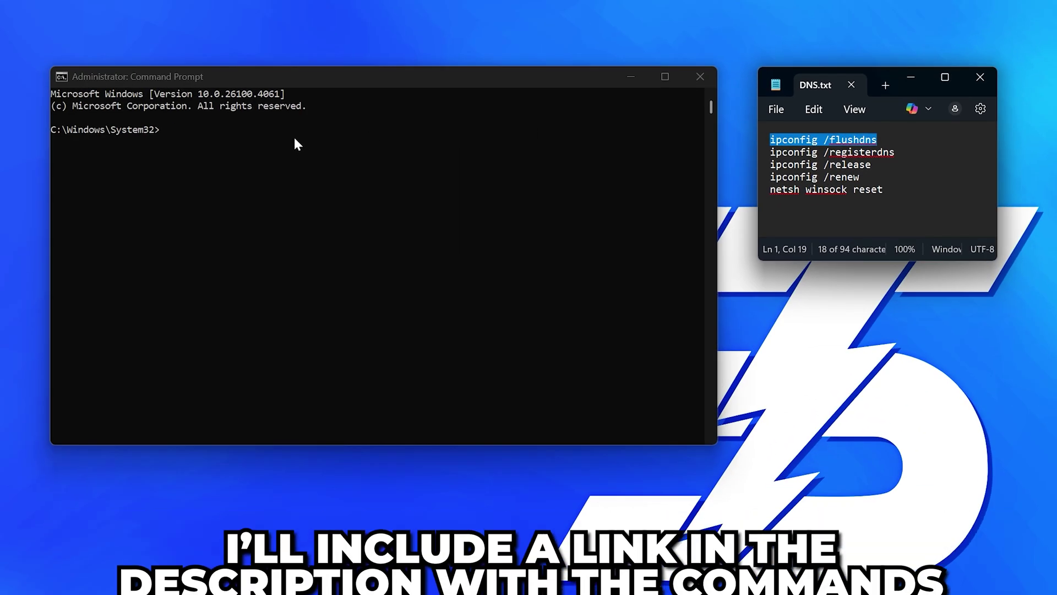
pyautogui.click(294, 138)
pyautogui.write('ipconfig /flushdns')
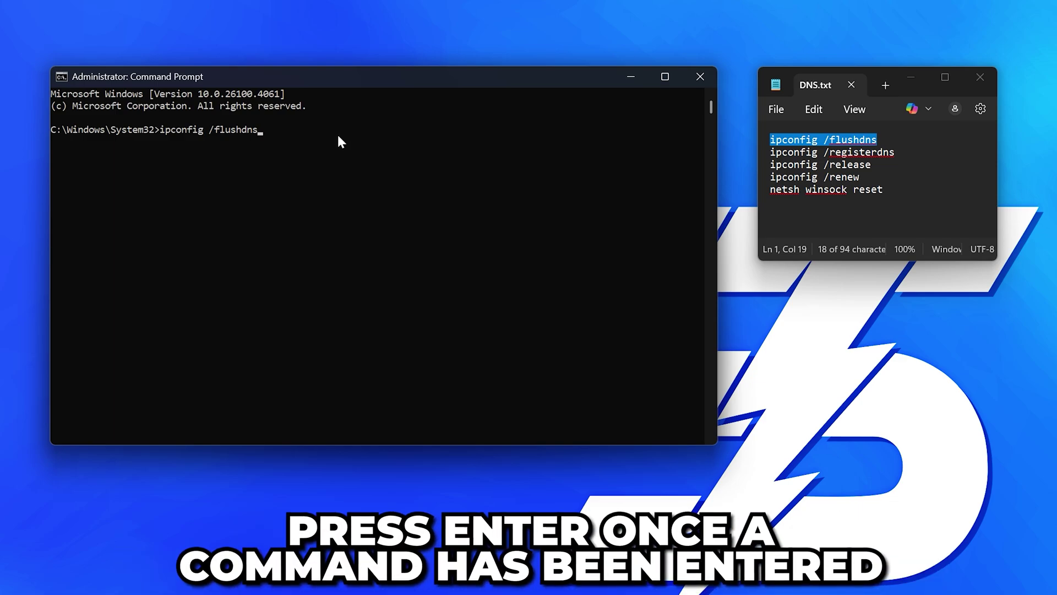
pyautogui.press('Return')
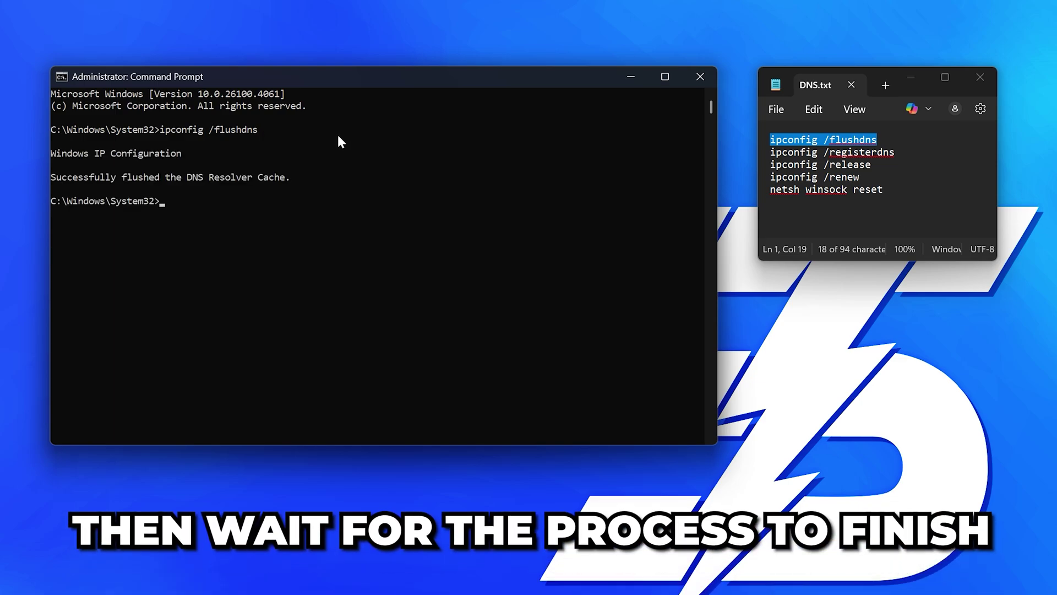
pyautogui.moveTo(787, 153); pyautogui.dragTo(894, 153)
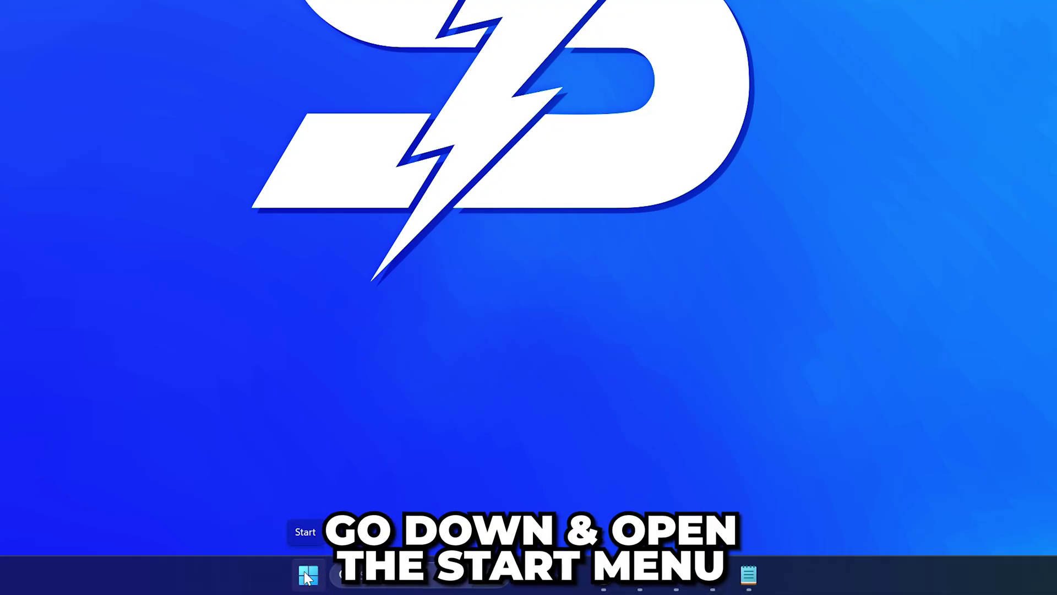
# - Bring up the Start menu, then walk forward in Roblox to test for lag
pyautogui.click(307, 576)
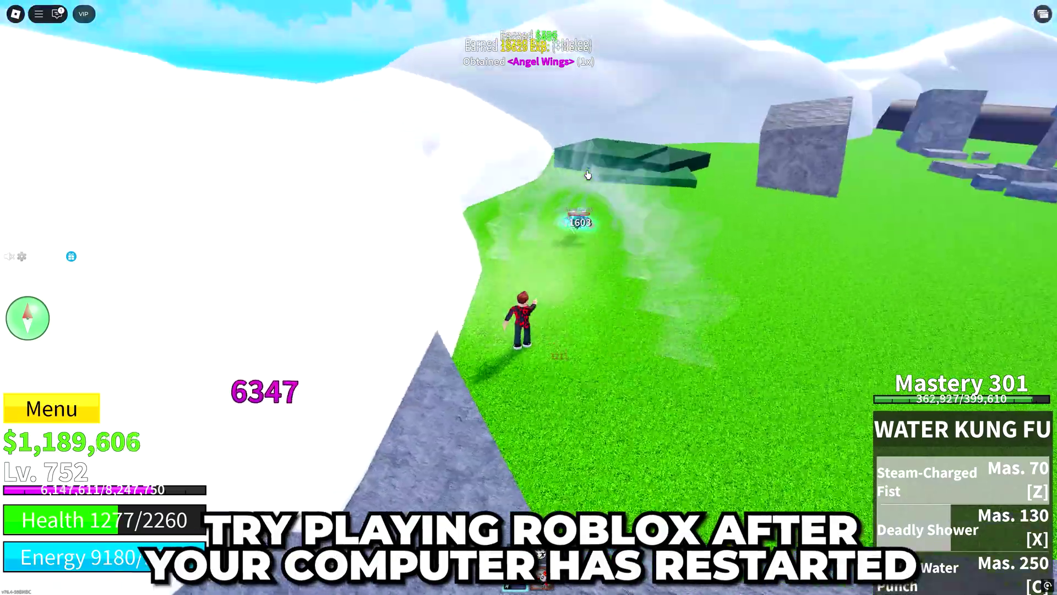
pyautogui.press('w')
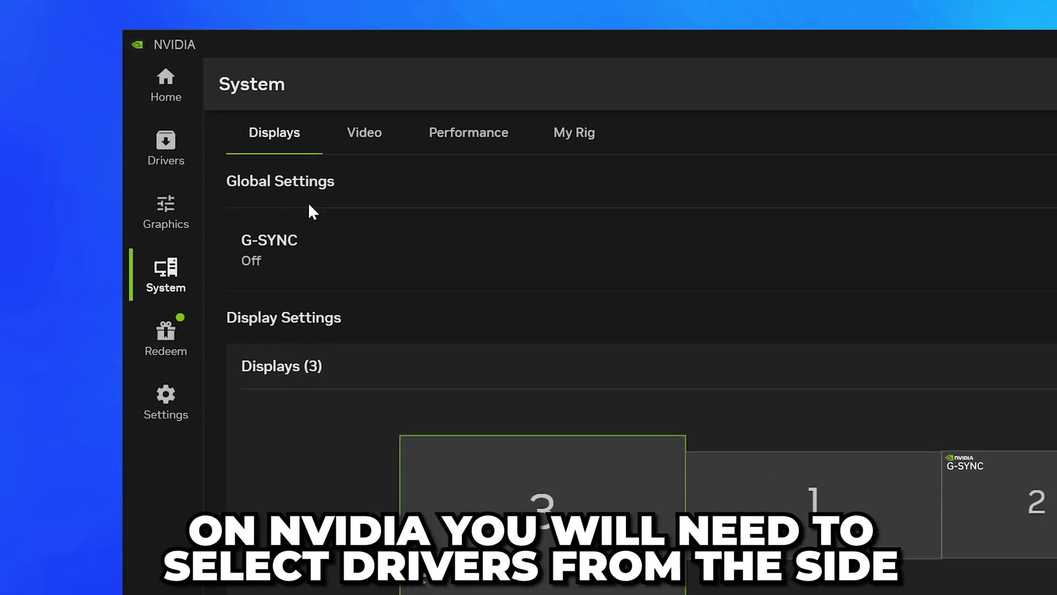
# - Check for driver updates in NVIDIA App, finding Game Ready Driver 576.52
pyautogui.click(160, 89)
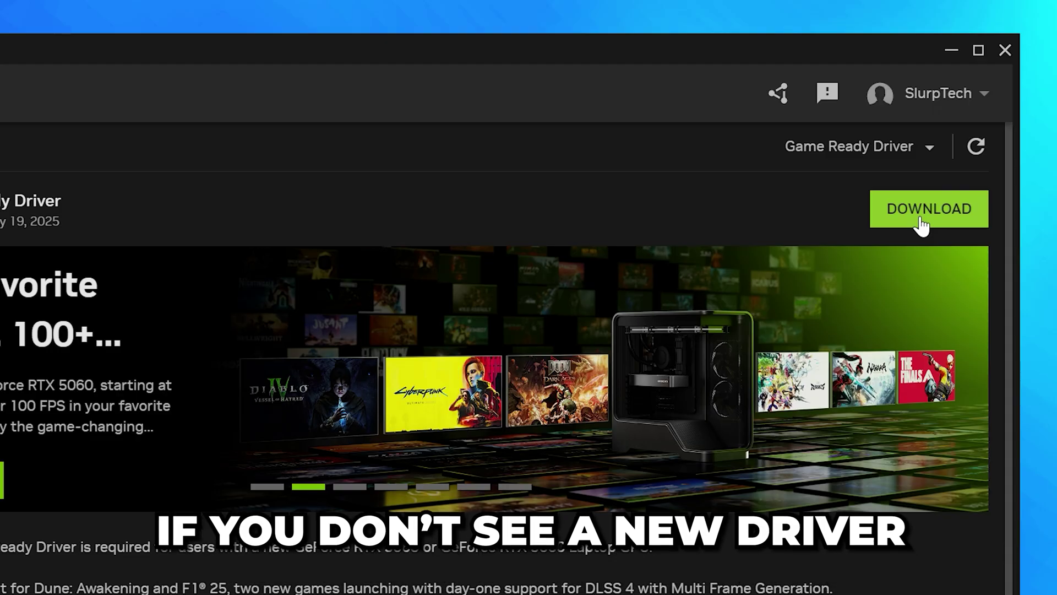
pyautogui.click(976, 157)
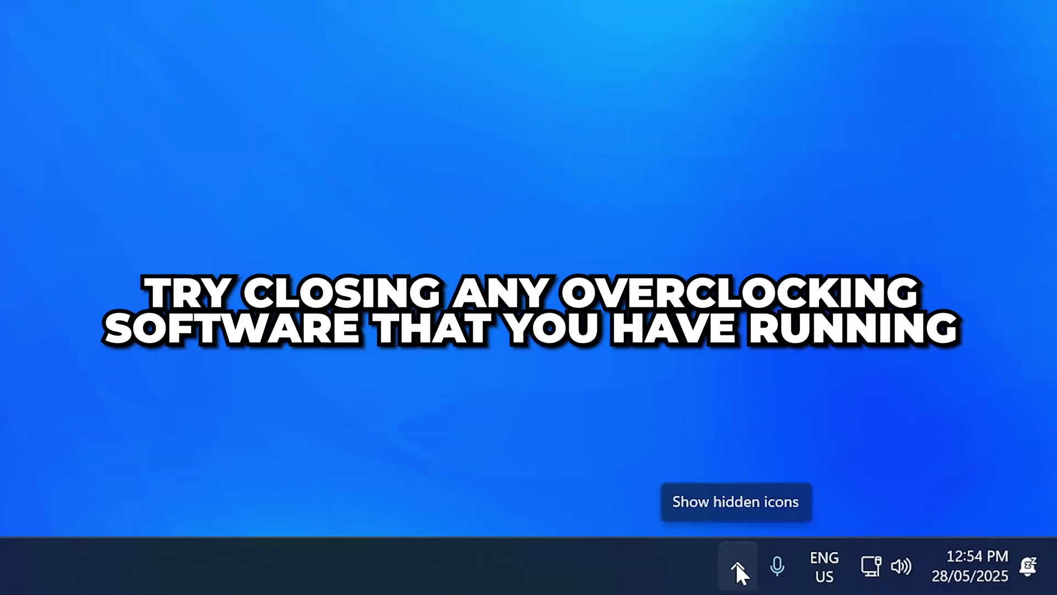
# - Close two hidden system-tray apps, including the overclocking utility
pyautogui.click(737, 565)
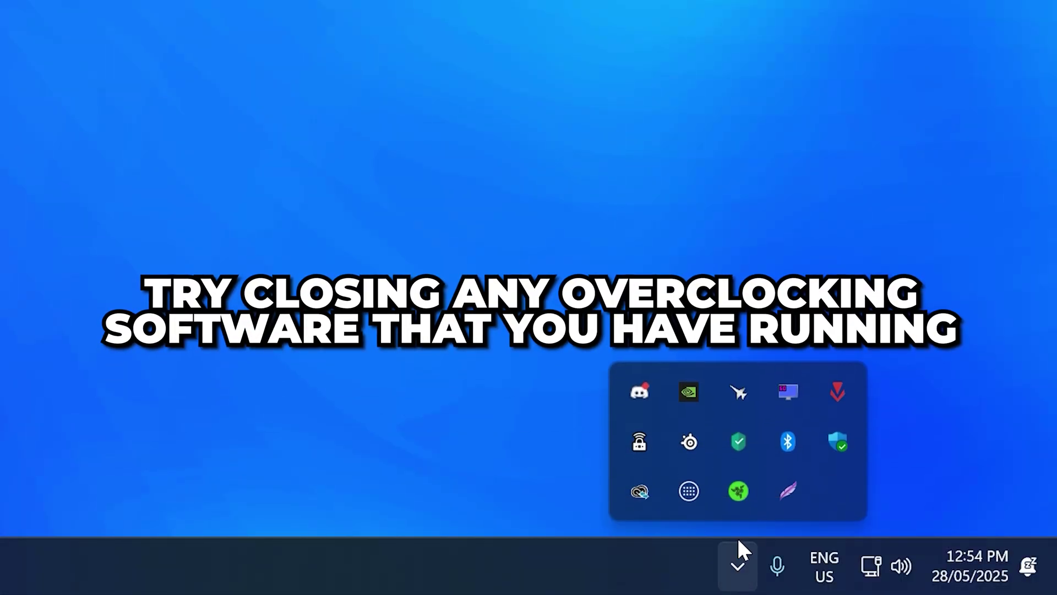
pyautogui.rightClick(739, 393)
pyautogui.click(782, 489)
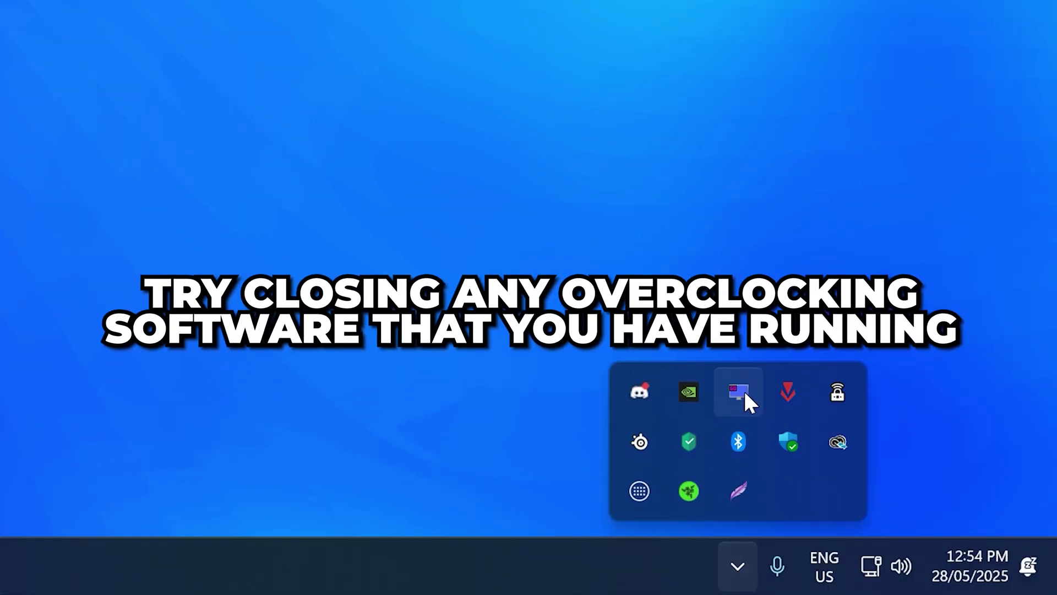
pyautogui.rightClick(743, 389)
pyautogui.click(780, 451)
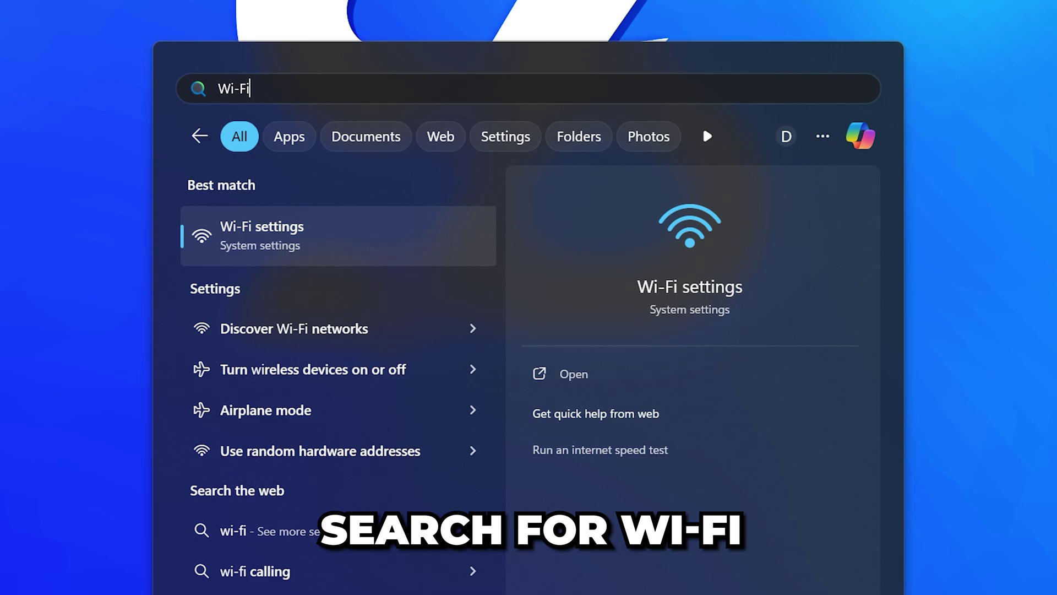
# - Open Wi-Fi settings and list the available 2.4G and 5G networks
pyautogui.click(345, 238)
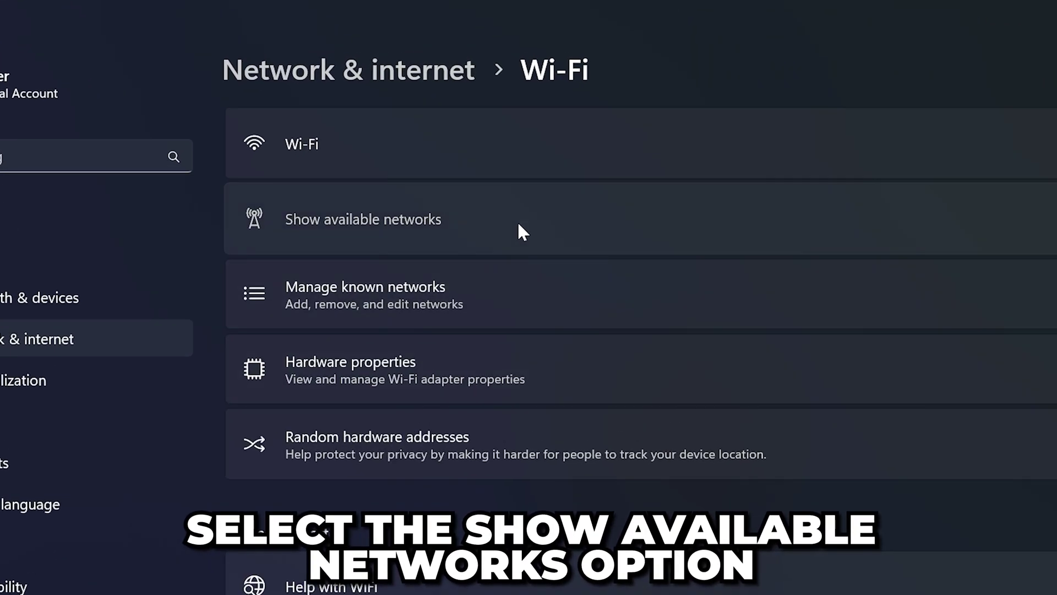
pyautogui.click(518, 229)
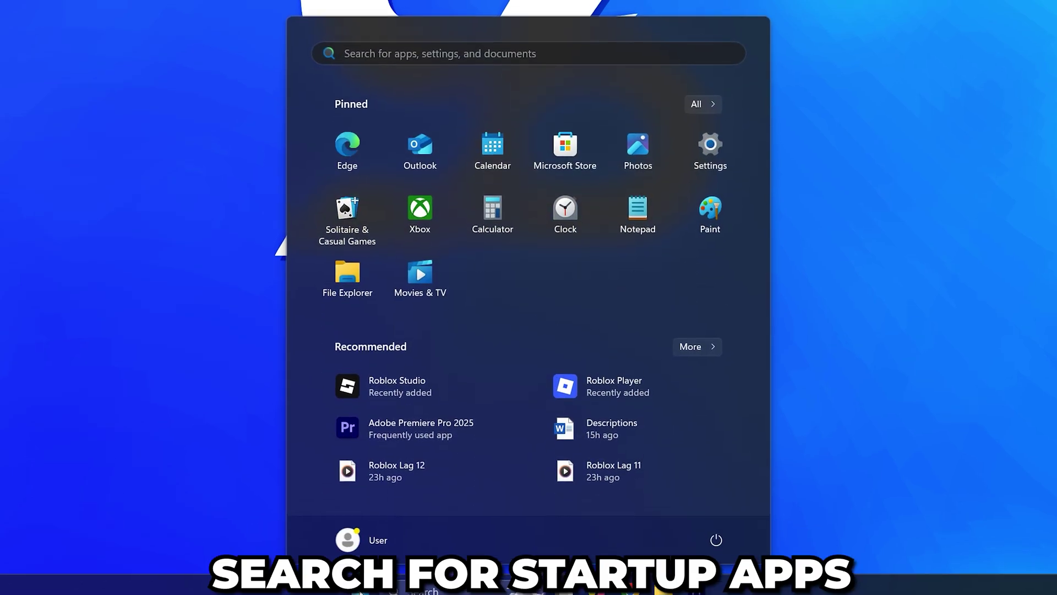
pyautogui.write('Startup Apps')
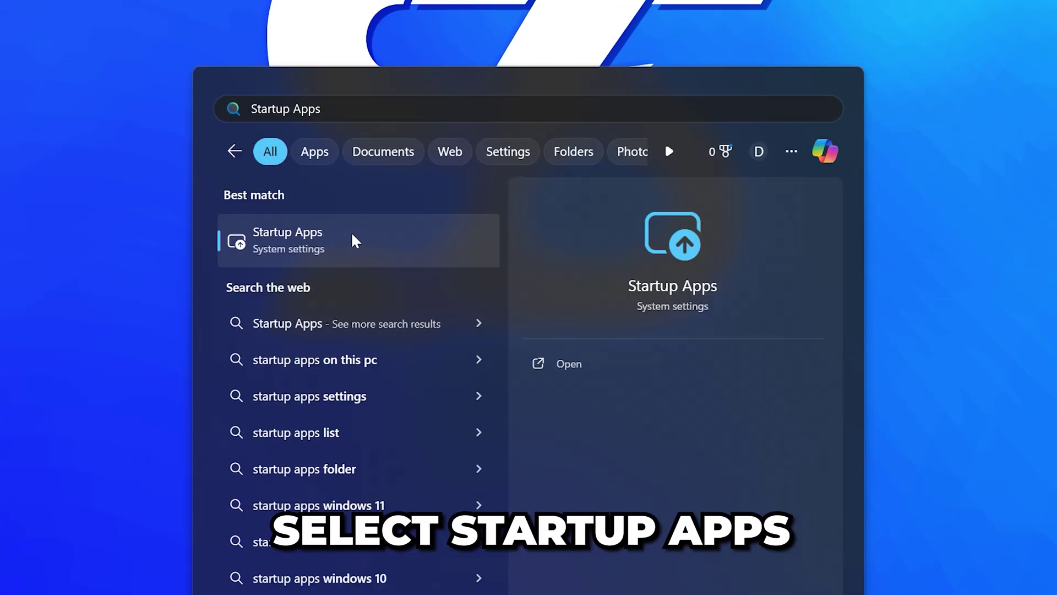
# - Open Startup apps, check where Creative Cloud is installed, then close Settings
pyautogui.click(355, 239)
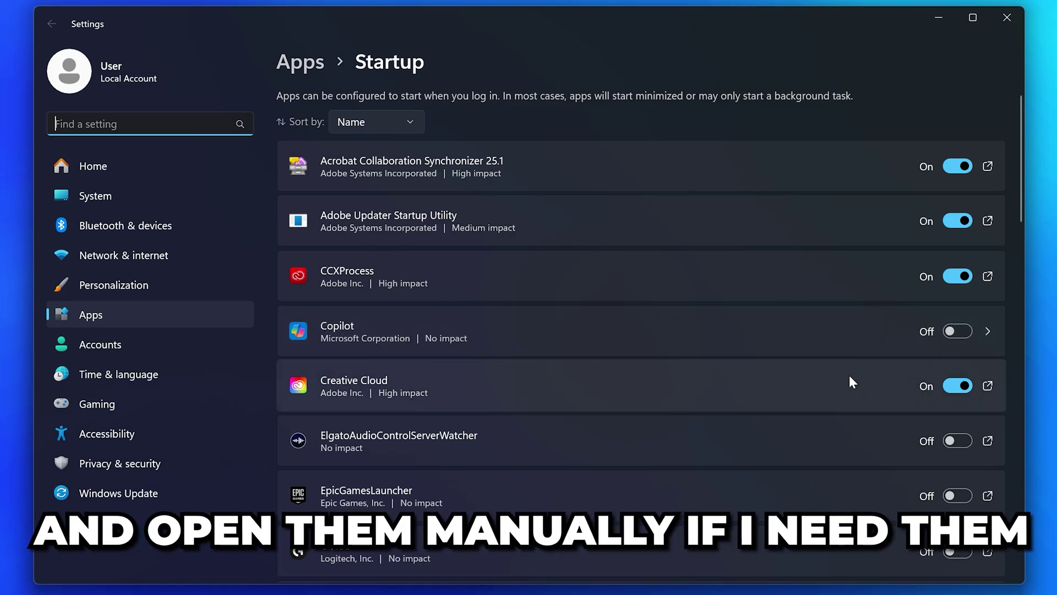
pyautogui.click(537, 391)
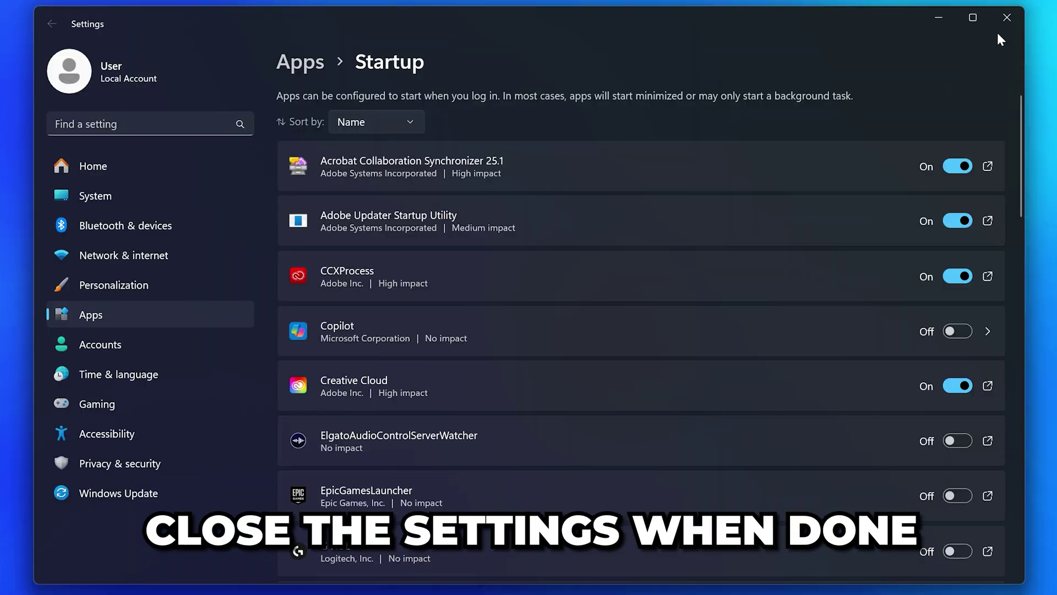
pyautogui.click(1006, 18)
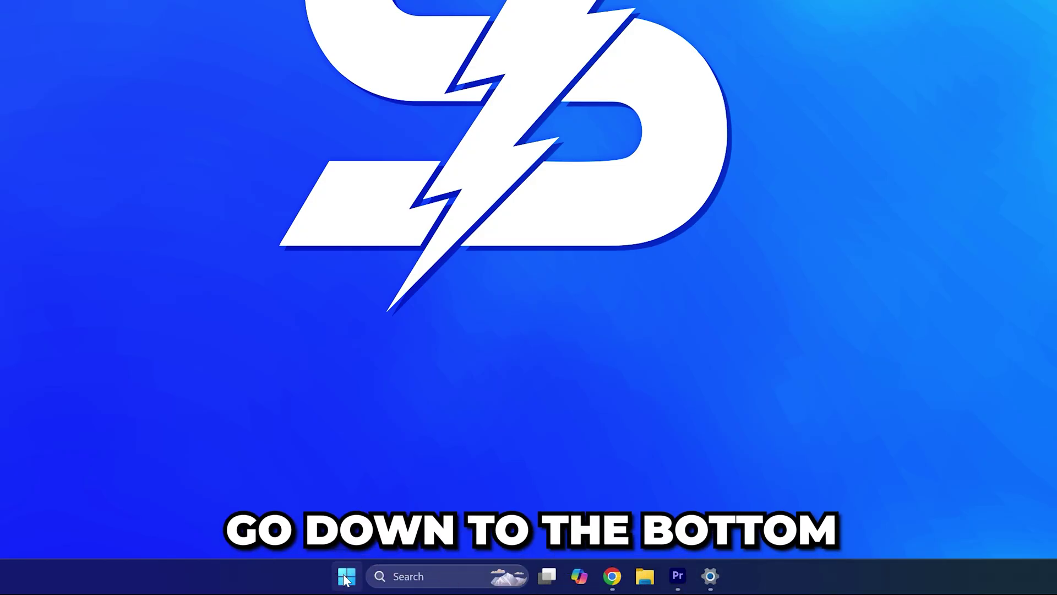
# - Open the Start menu's power options showing Lock, Sleep, Shut down and Restart
pyautogui.click(346, 577)
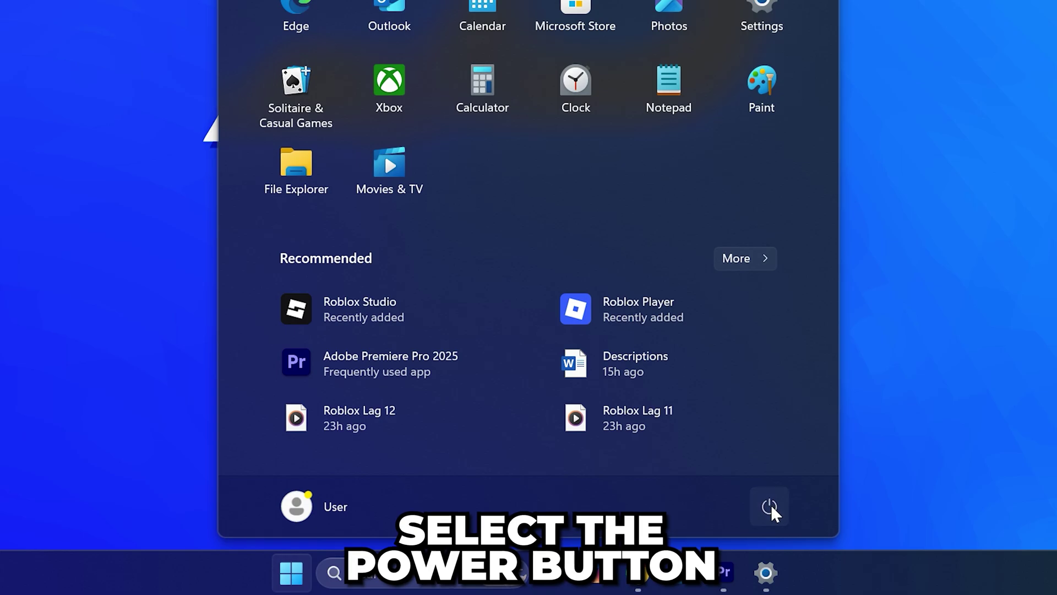
pyautogui.click(713, 524)
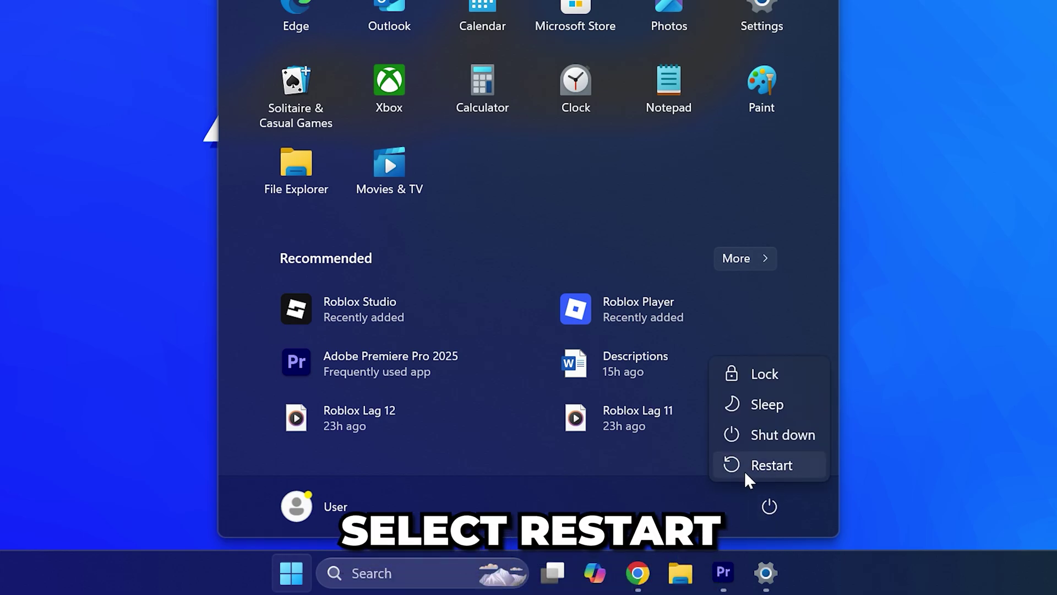